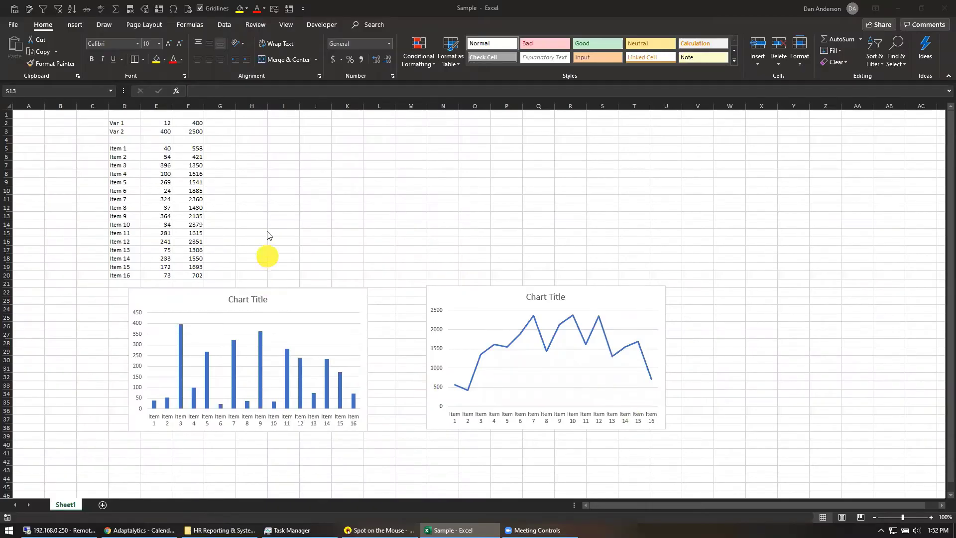
Inspect the formula in cell F5 and the data behind the column and line charts
{"action": "left_click", "coordinate": [270, 224]}
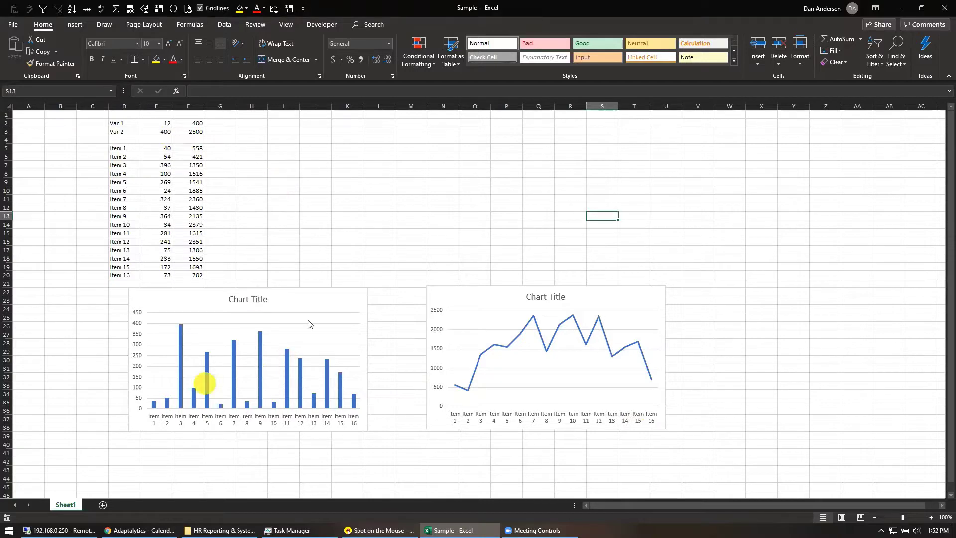
{"action": "left_click", "coordinate": [174, 148]}
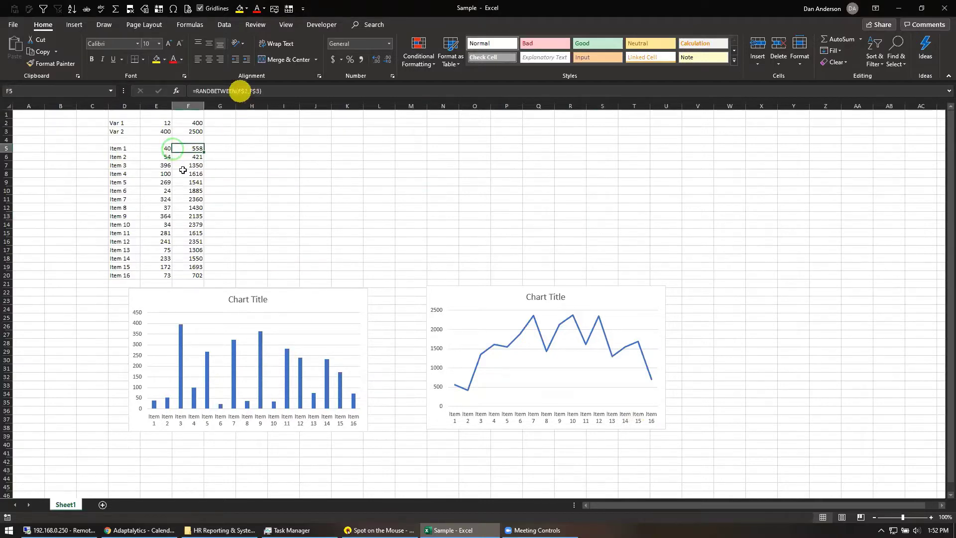
{"action": "left_click", "coordinate": [338, 314]}
{"action": "left_click", "coordinate": [487, 307]}
{"action": "left_click", "coordinate": [361, 250]}
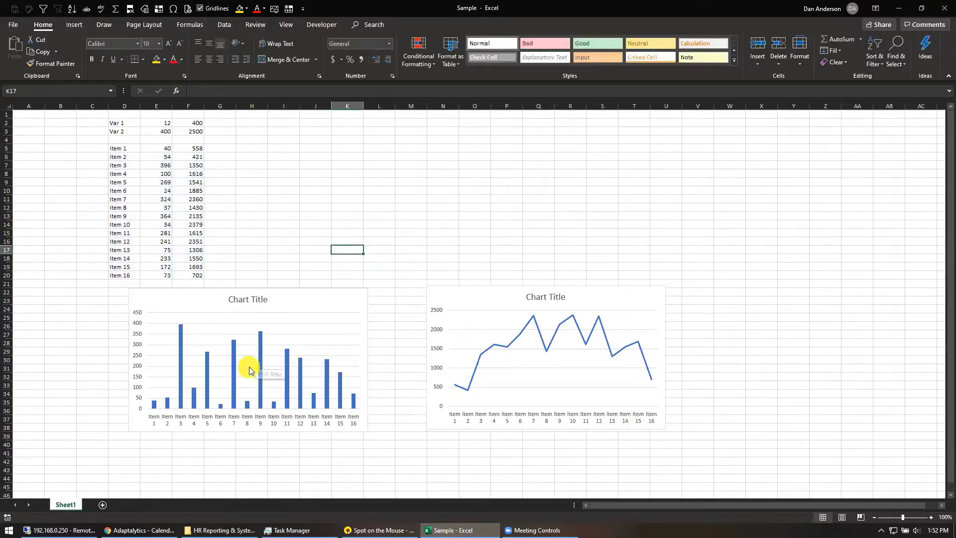
Fill every cell of the worksheet Black, Text 1, replacing a trial white fill
{"action": "mouse_move", "coordinate": [259, 369]}
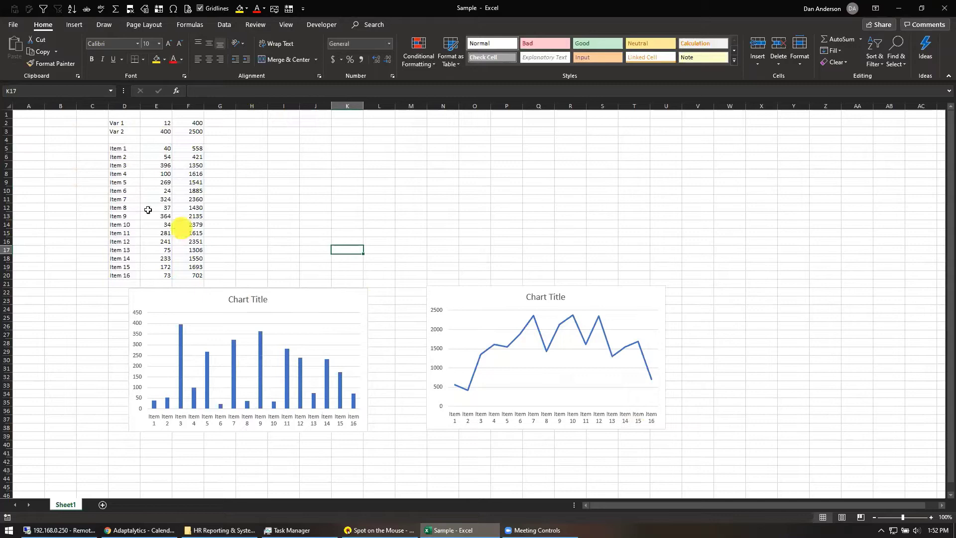
{"action": "left_click", "coordinate": [6, 106]}
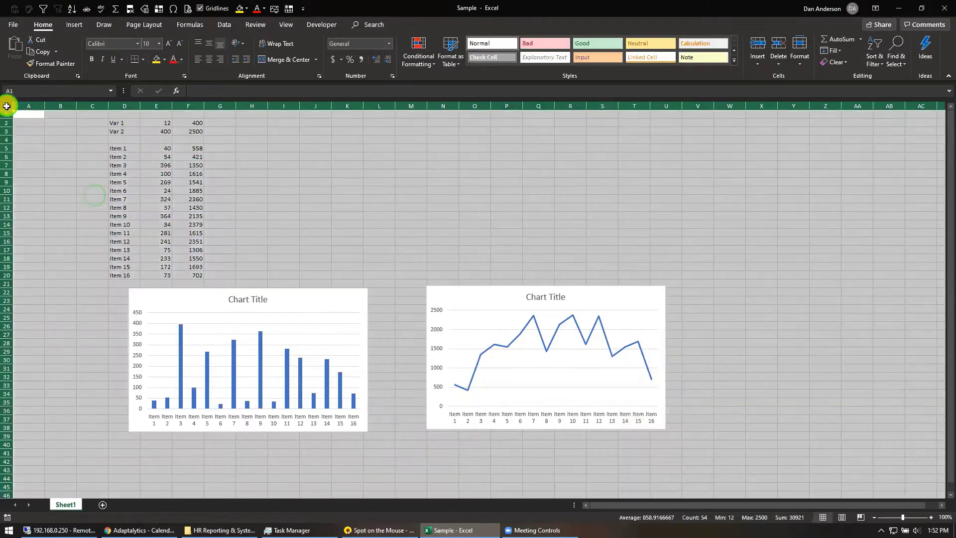
{"action": "left_click", "coordinate": [165, 60]}
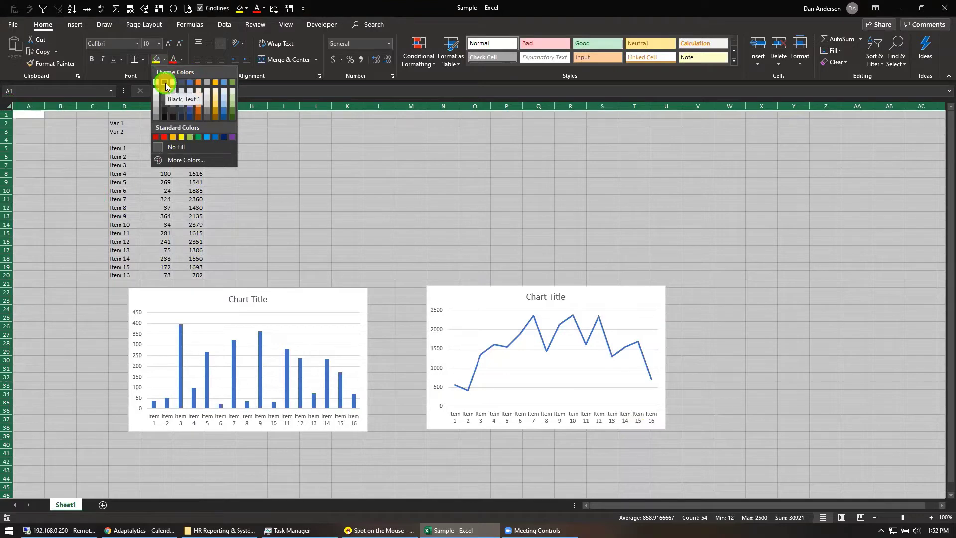
{"action": "left_click", "coordinate": [166, 86]}
{"action": "left_click", "coordinate": [32, 155]}
{"action": "left_click", "coordinate": [6, 106]}
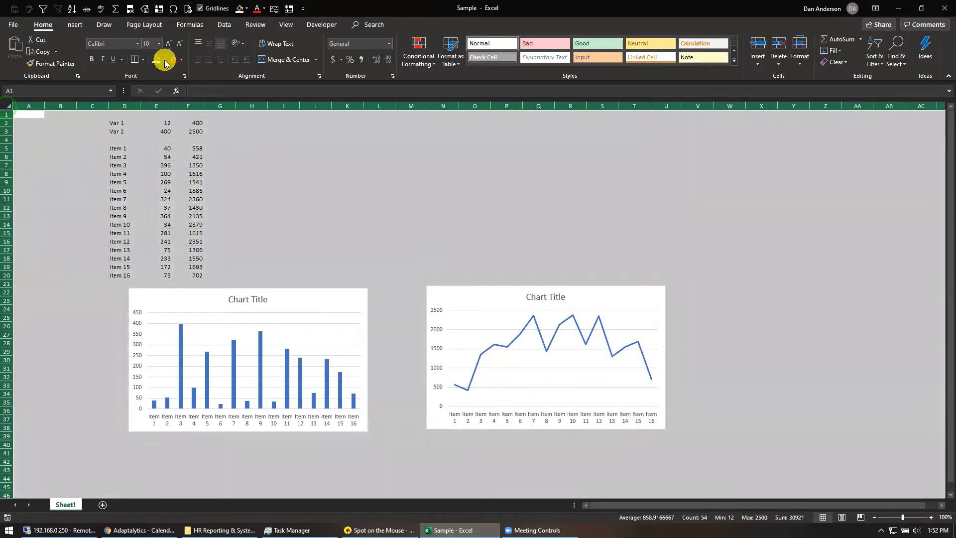
{"action": "left_click", "coordinate": [164, 61]}
{"action": "left_click", "coordinate": [165, 82]}
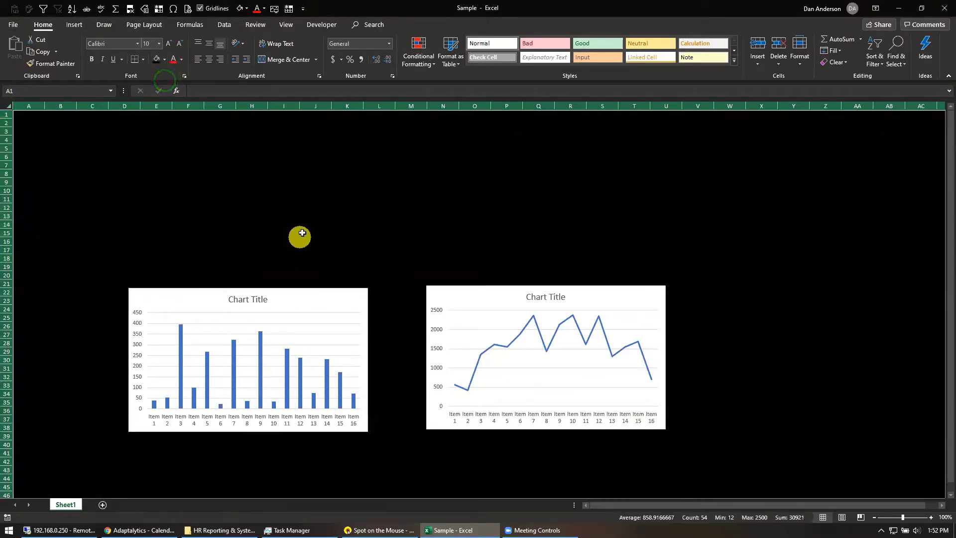
Open the Format Chart Area pane for the column chart
{"action": "left_click", "coordinate": [315, 294]}
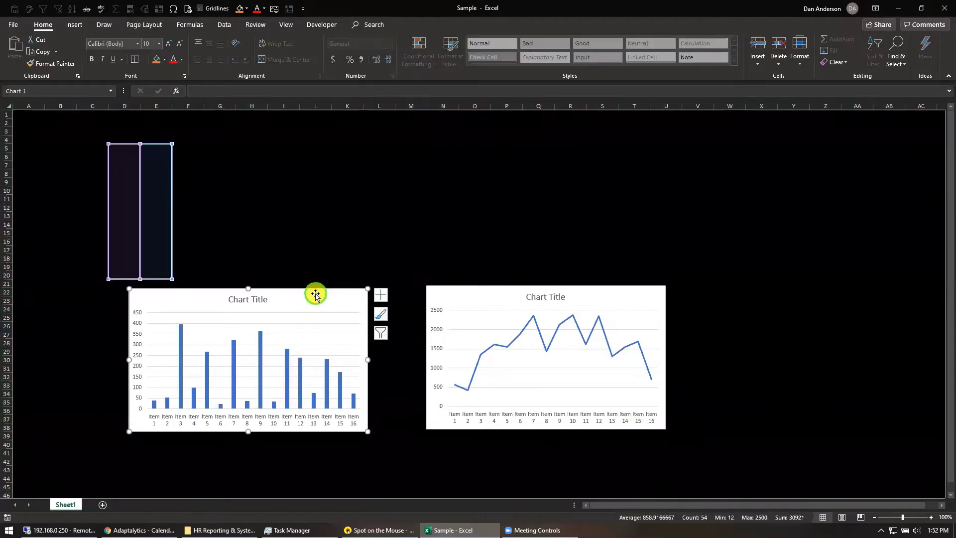
{"action": "right_click", "coordinate": [260, 289]}
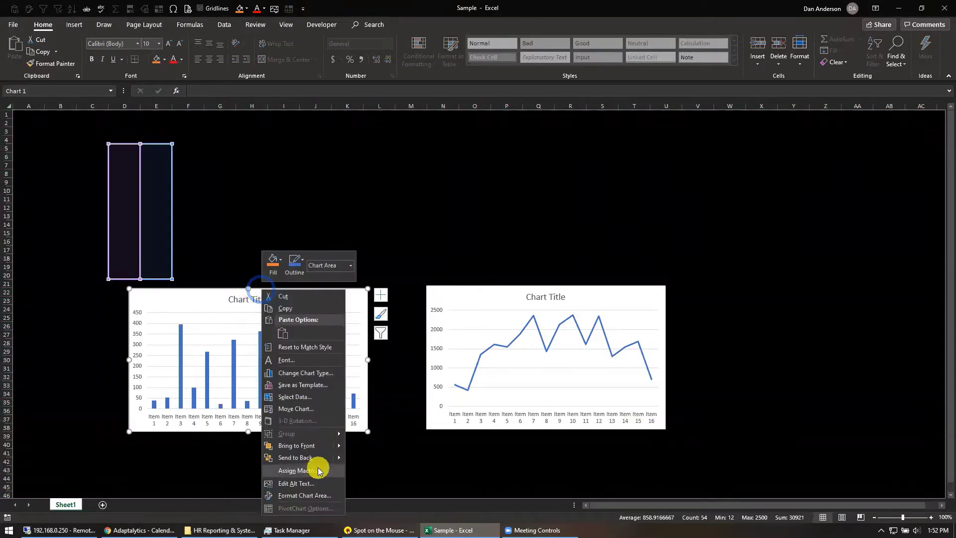
{"action": "left_click", "coordinate": [326, 495]}
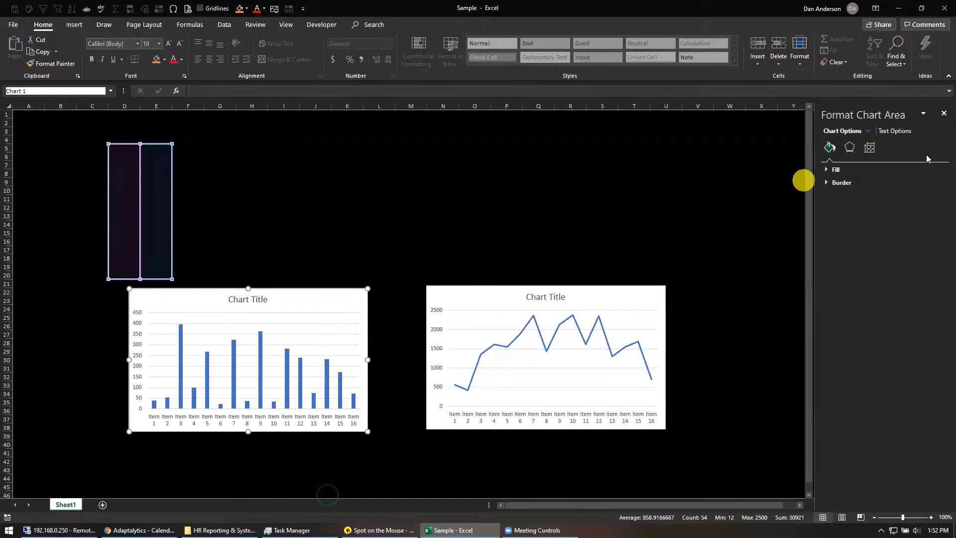
Delete the column chart's 'Chart Title'
{"action": "left_click", "coordinate": [180, 338]}
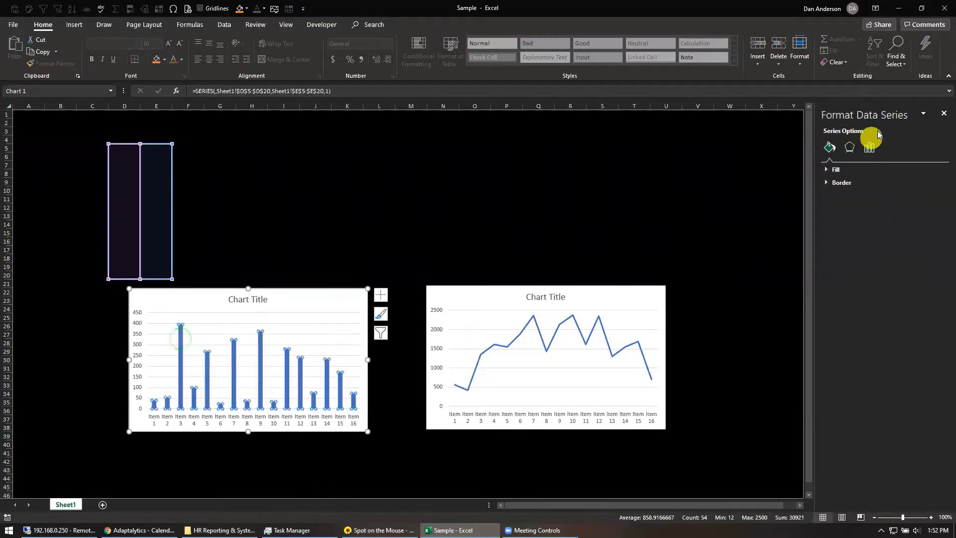
{"action": "left_click", "coordinate": [307, 302]}
{"action": "left_click", "coordinate": [266, 316]}
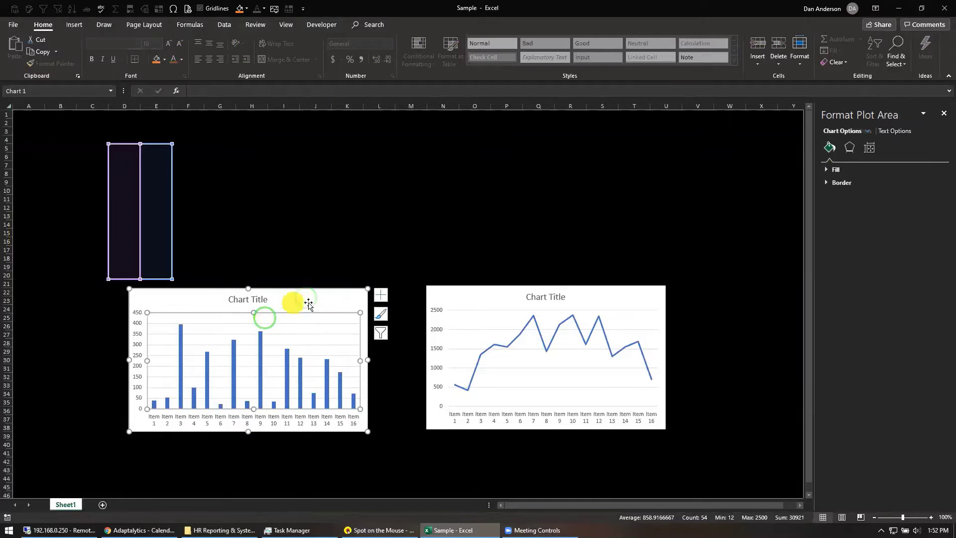
{"action": "left_click", "coordinate": [267, 299]}
{"action": "left_click", "coordinate": [268, 299]}
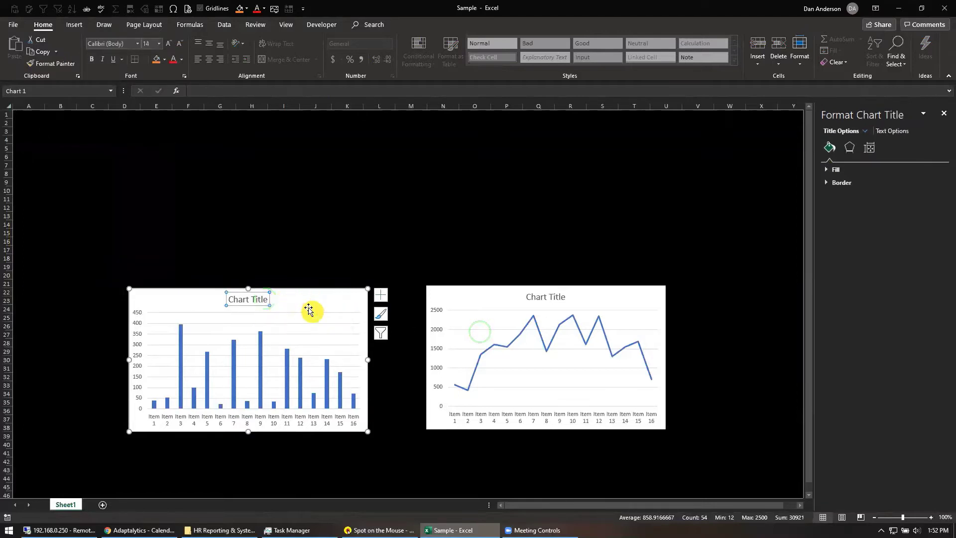
{"action": "key", "text": "Delete"}
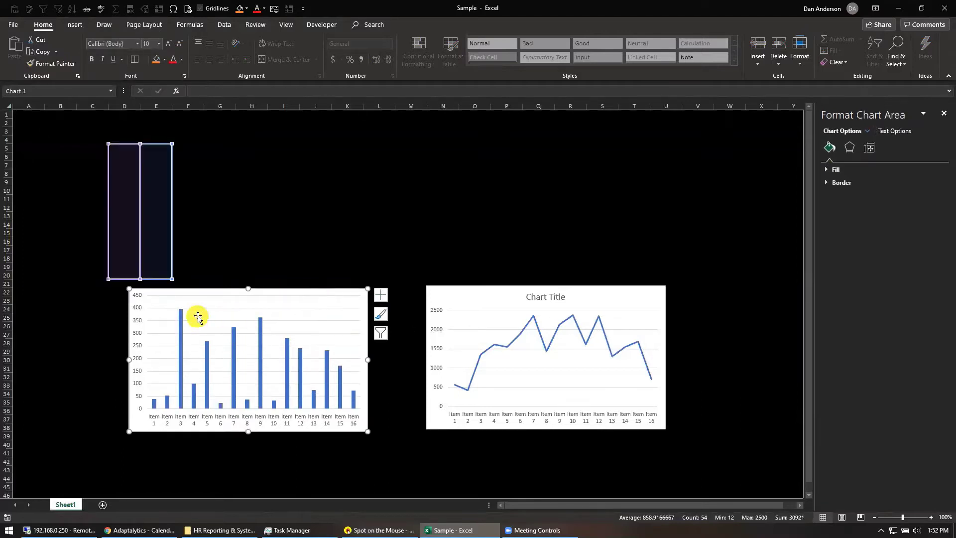
Give the column chart's plot area a solid fill at 100% transparency
{"action": "left_click", "coordinate": [212, 301]}
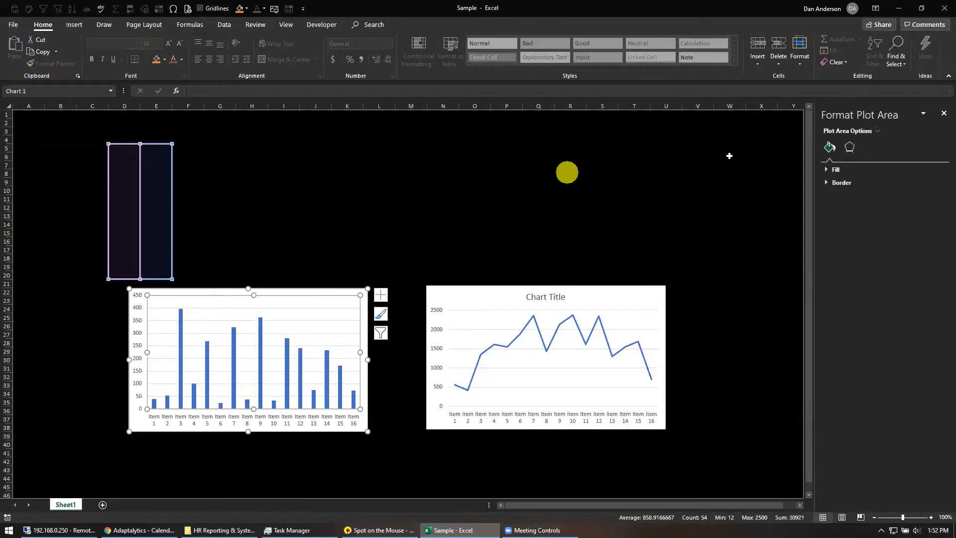
{"action": "left_click", "coordinate": [828, 170]}
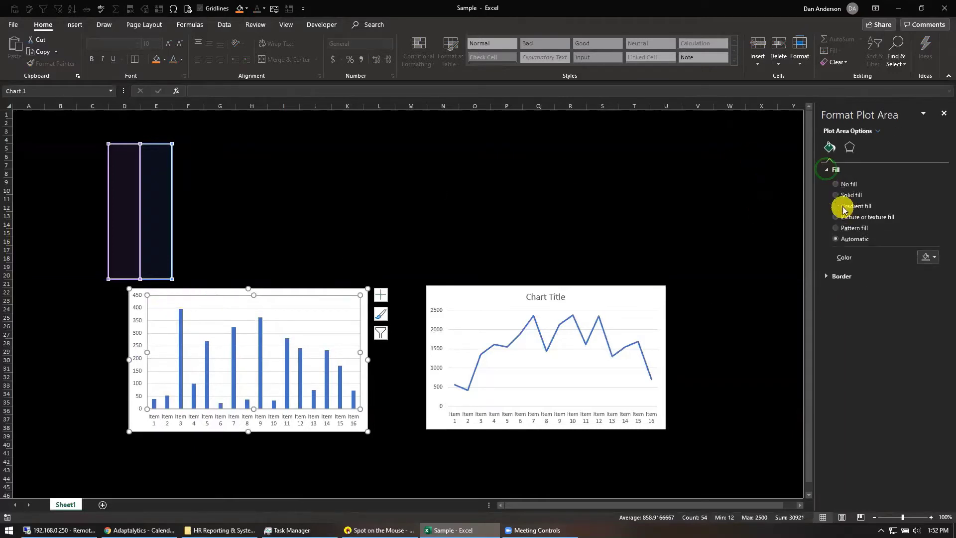
{"action": "left_click", "coordinate": [836, 196]}
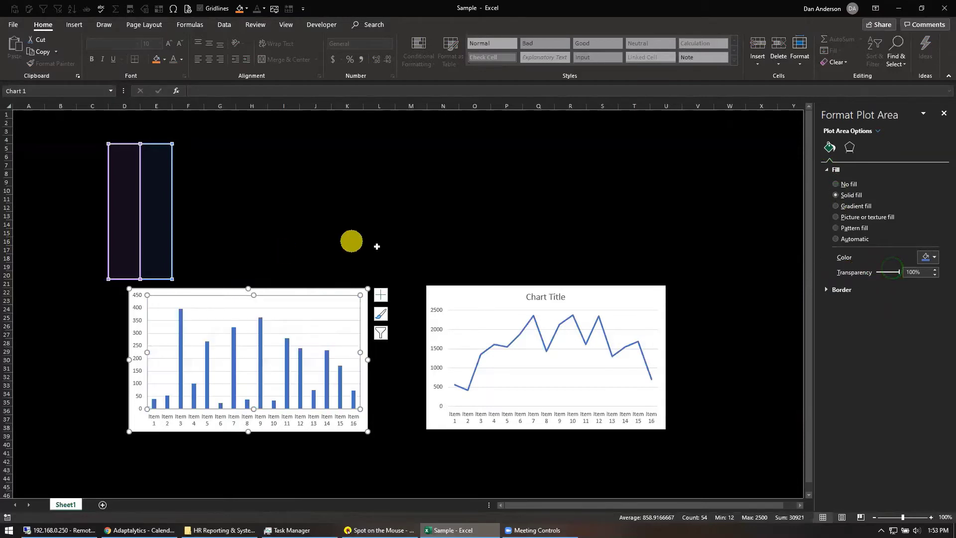
{"action": "left_click", "coordinate": [503, 198]}
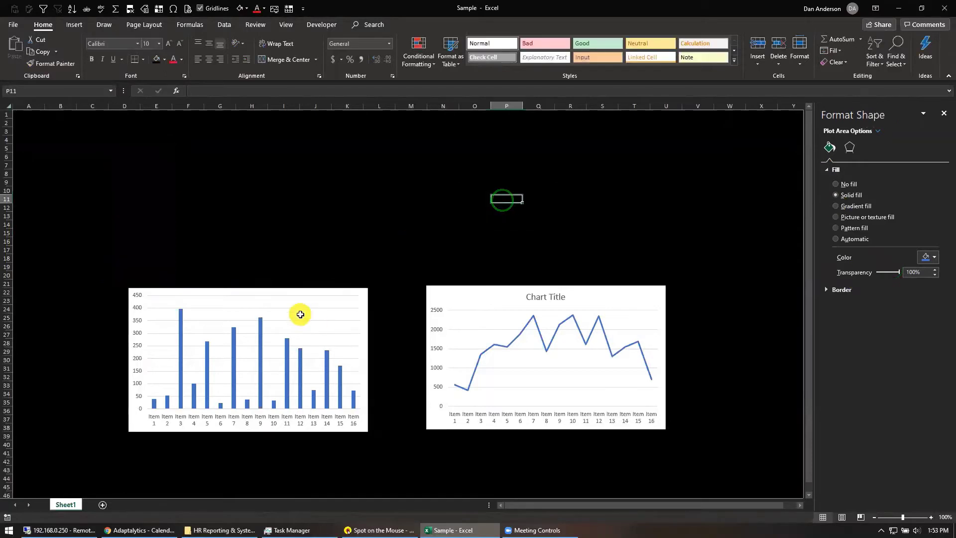
{"action": "left_click", "coordinate": [278, 312]}
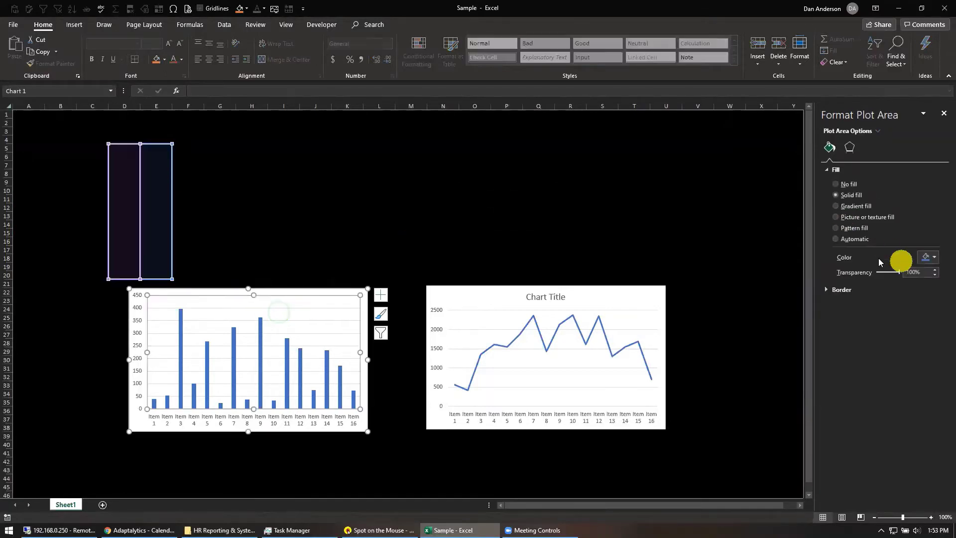
{"action": "left_click", "coordinate": [836, 185]}
{"action": "left_click", "coordinate": [838, 194]}
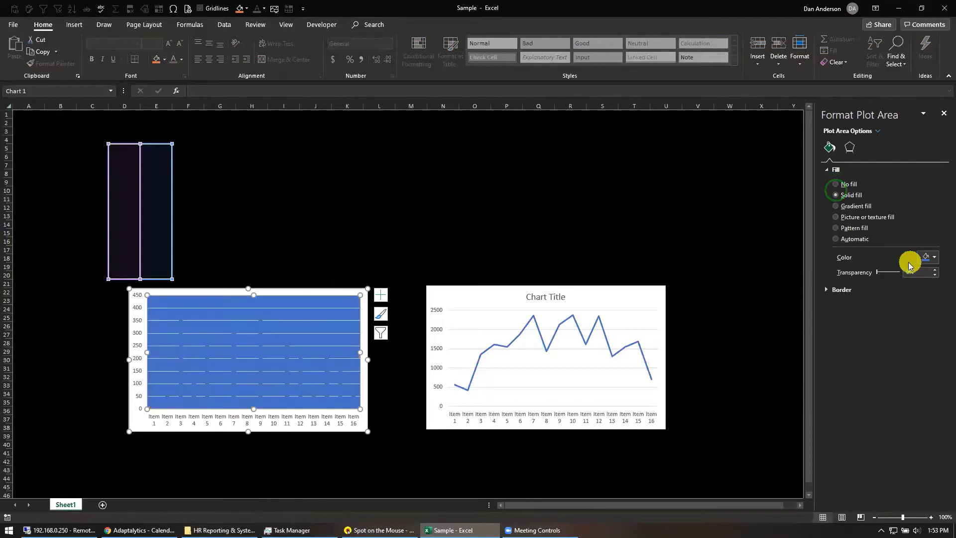
{"action": "left_click", "coordinate": [890, 273]}
{"action": "left_click_drag", "start_coordinate": [891, 273], "coordinate": [905, 272]}
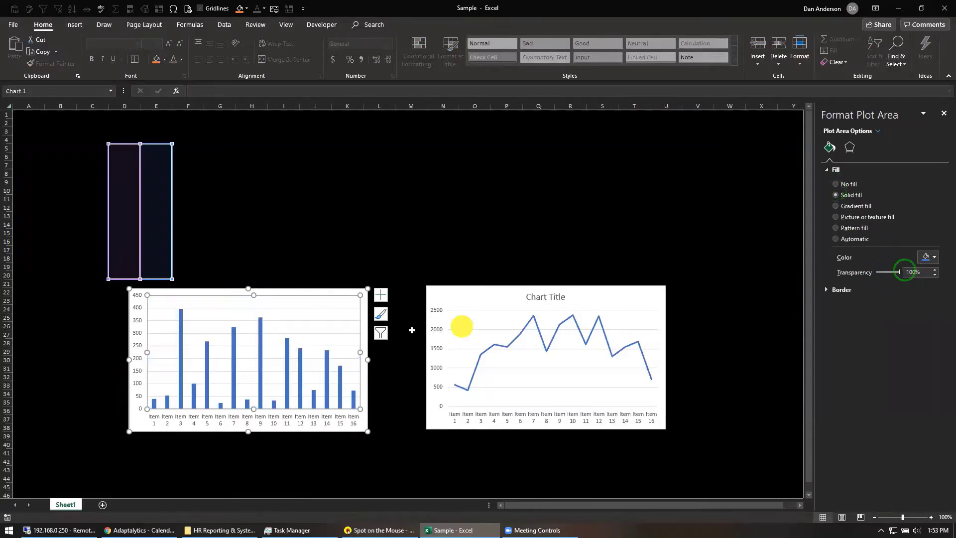
Set the column chart's chart area to a solid fill at 100% transparency
{"action": "left_click", "coordinate": [315, 294]}
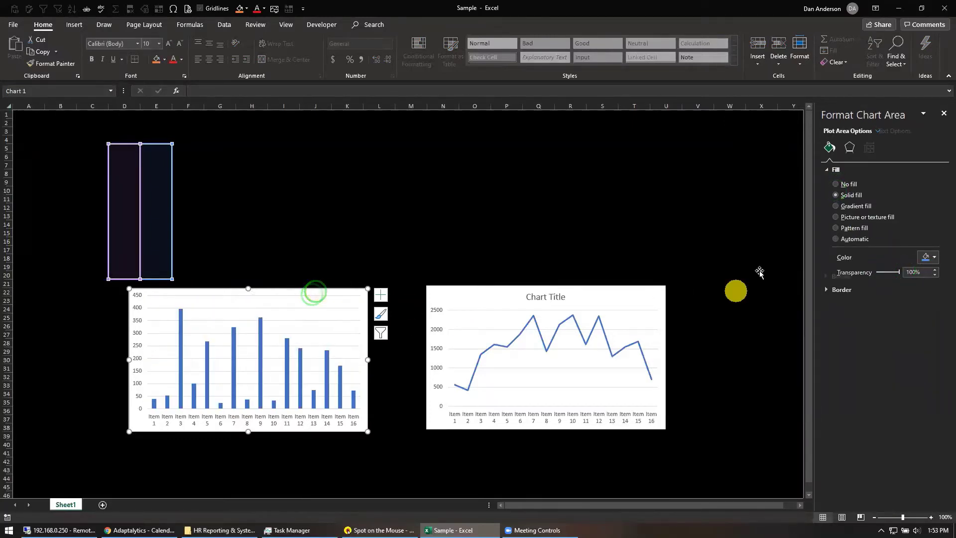
{"action": "left_click", "coordinate": [838, 195]}
{"action": "left_click_drag", "start_coordinate": [879, 273], "coordinate": [904, 272]}
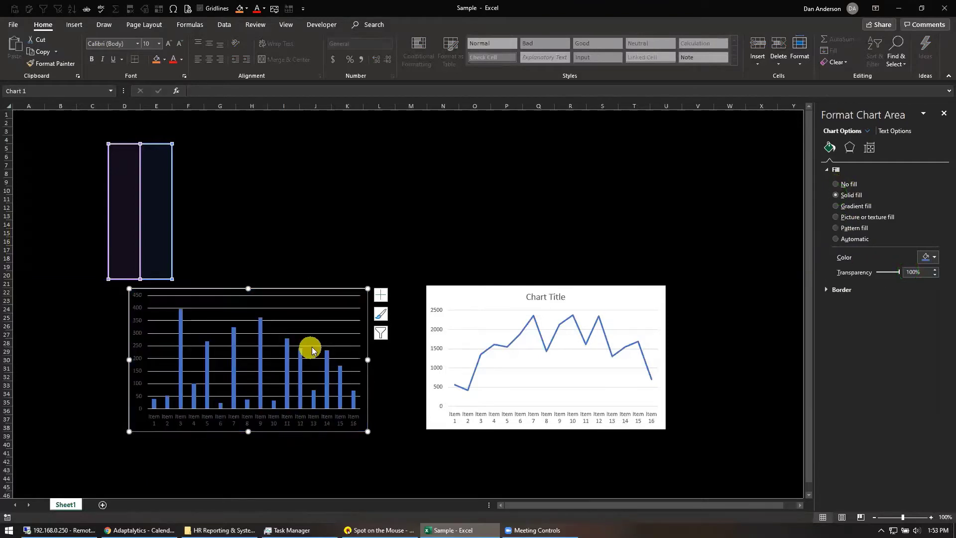
Set the column chart's plot area border to No line
{"action": "left_click", "coordinate": [323, 336]}
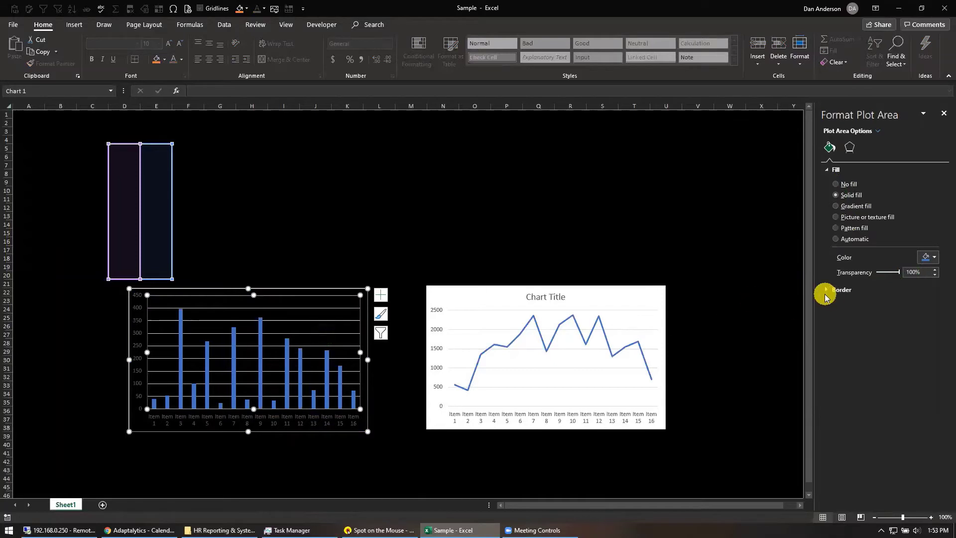
{"action": "left_click", "coordinate": [823, 289]}
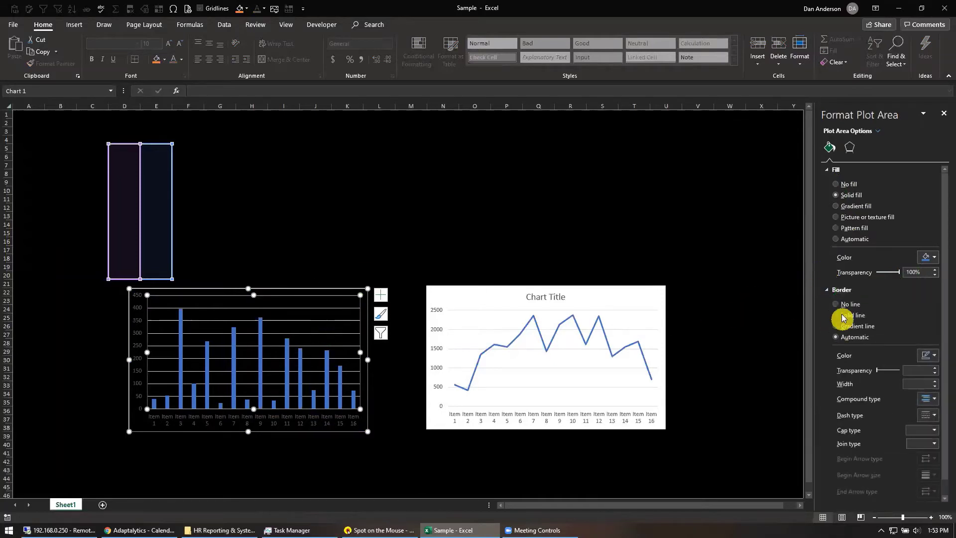
{"action": "left_click", "coordinate": [836, 304]}
{"action": "left_click", "coordinate": [548, 207]}
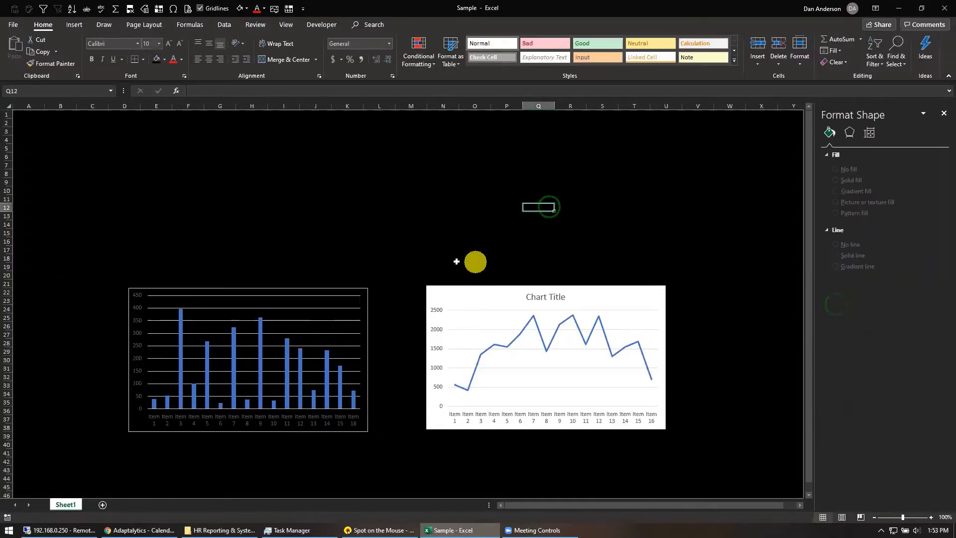
Set the column chart's outer chart-area border to No line
{"action": "left_click", "coordinate": [364, 296]}
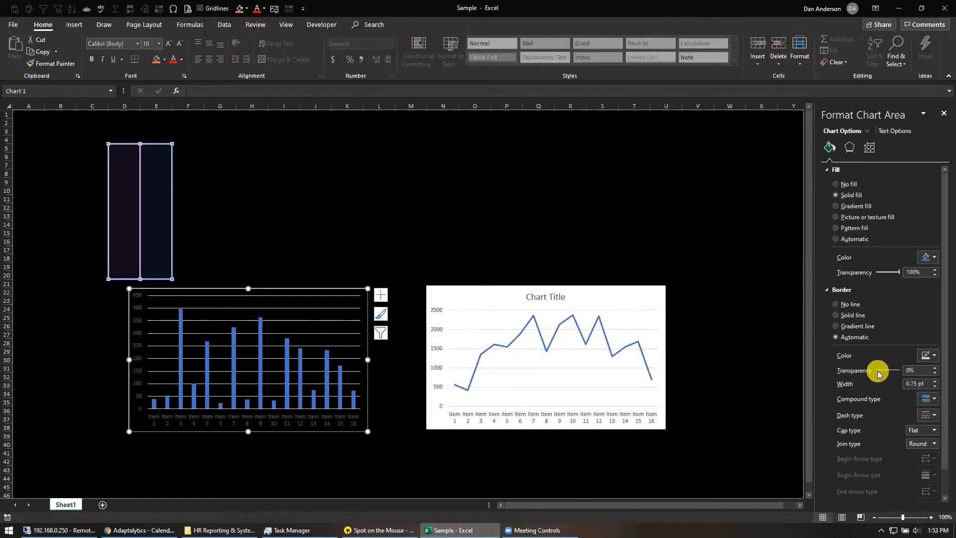
{"action": "left_click", "coordinate": [837, 304]}
{"action": "left_click", "coordinate": [579, 214]}
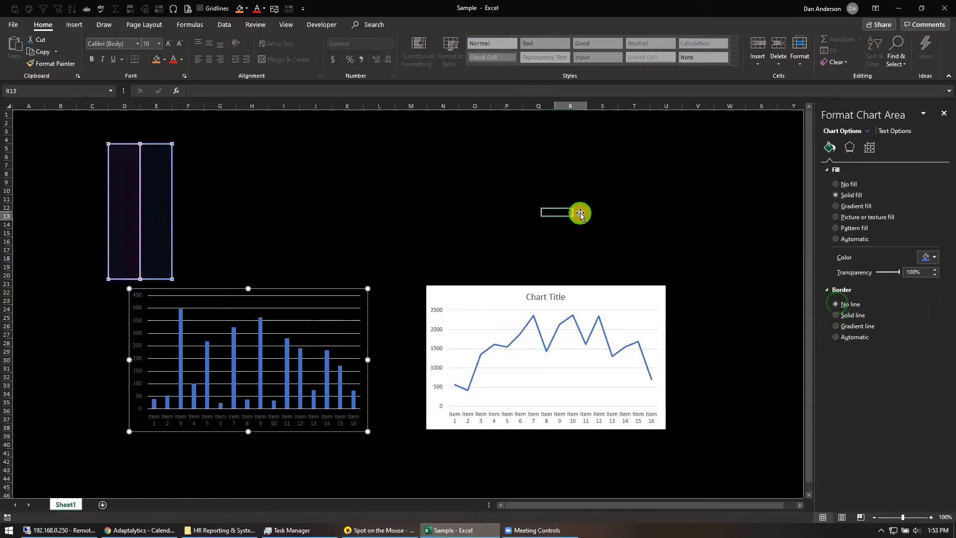
{"action": "left_click", "coordinate": [334, 308]}
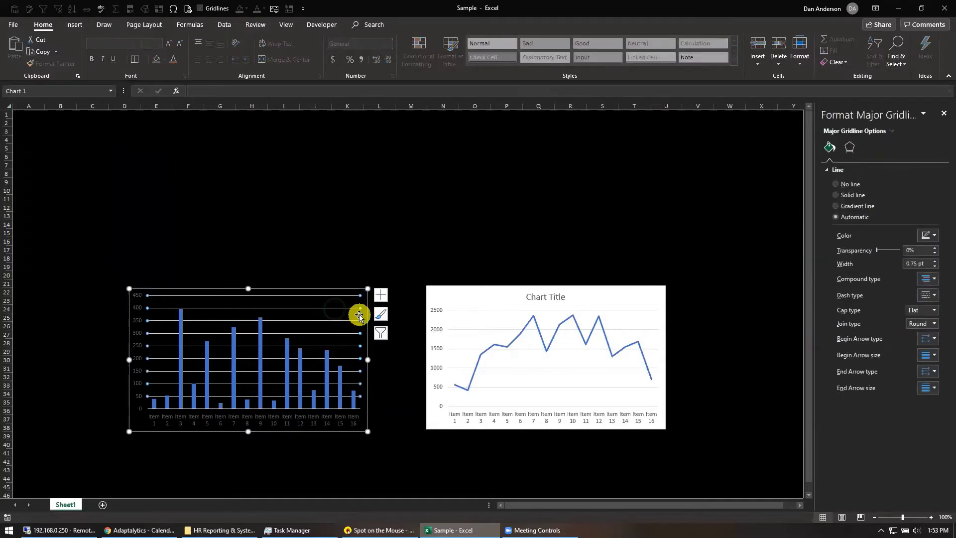
Make the column chart's major gridlines a solid line at 100% transparency
{"action": "left_click", "coordinate": [836, 195]}
{"action": "left_click_drag", "start_coordinate": [878, 253], "coordinate": [906, 253]}
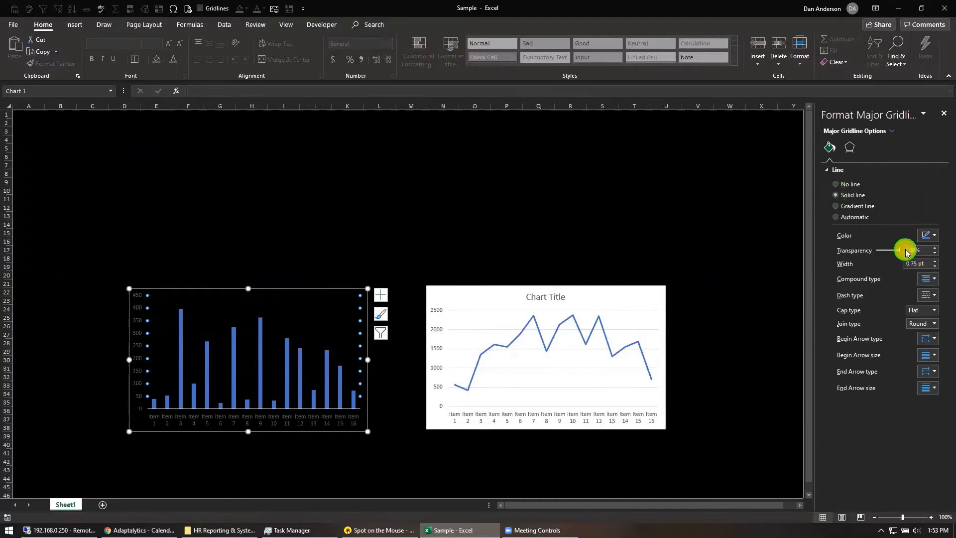
{"action": "left_click", "coordinate": [512, 211]}
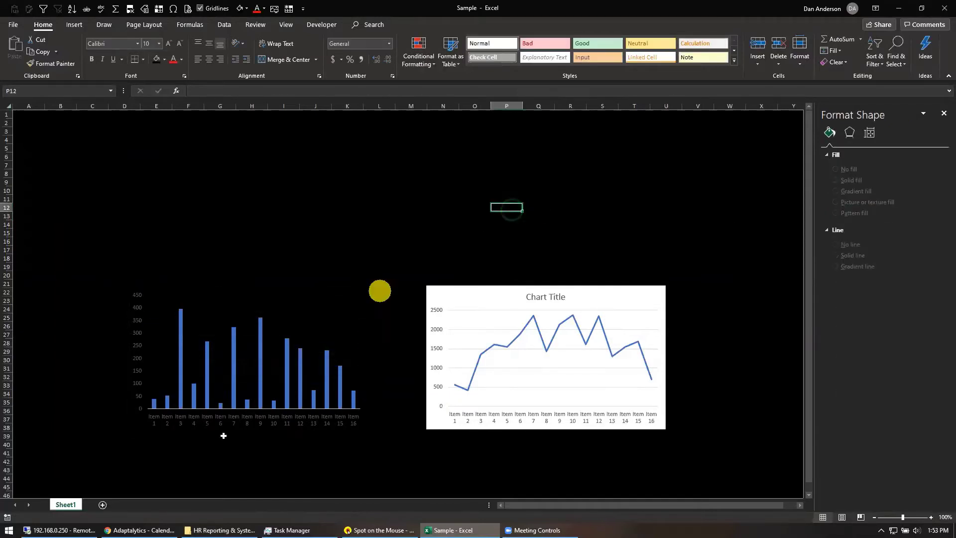
Delete the horizontal category axis labels under the column chart's bars
{"action": "left_click", "coordinate": [251, 422]}
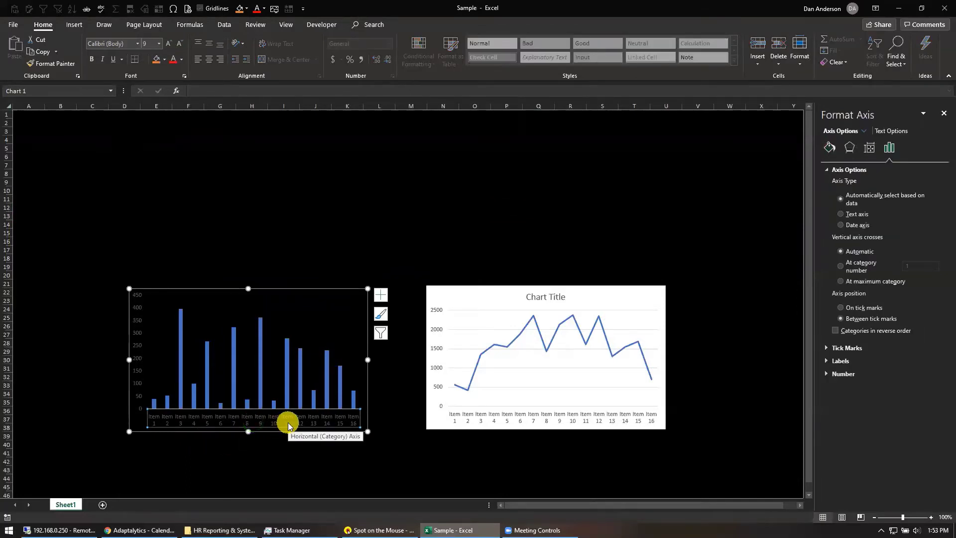
{"action": "key", "text": "Delete"}
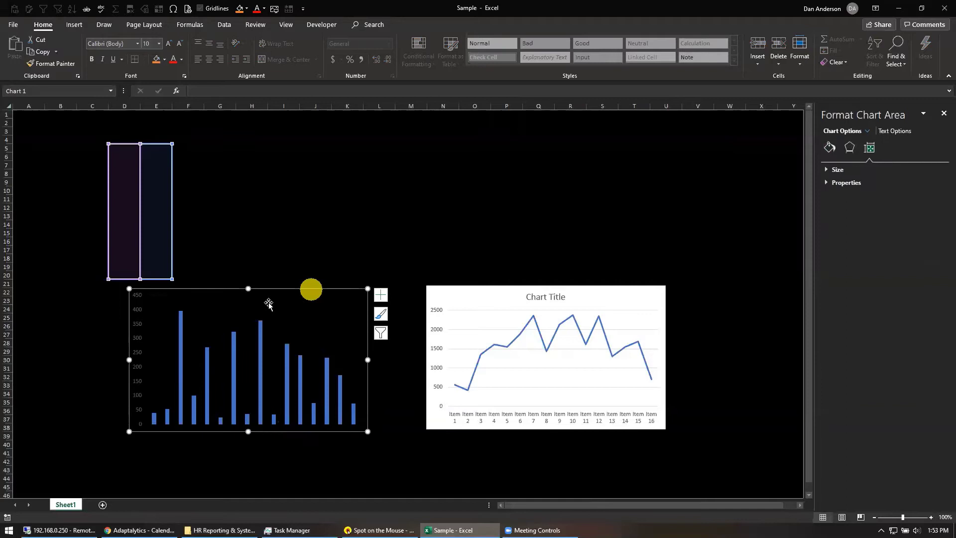
{"action": "left_click", "coordinate": [339, 250]}
Drag the column chart up and left to sit over rows 4–21
{"action": "left_click", "coordinate": [305, 301]}
{"action": "left_click", "coordinate": [257, 293]}
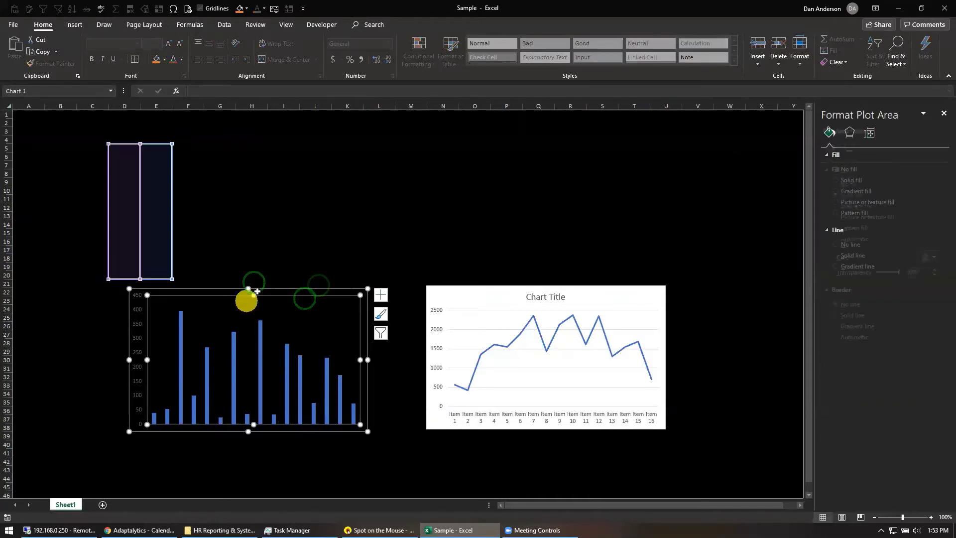
{"action": "left_click_drag", "start_coordinate": [257, 291], "coordinate": [167, 142]}
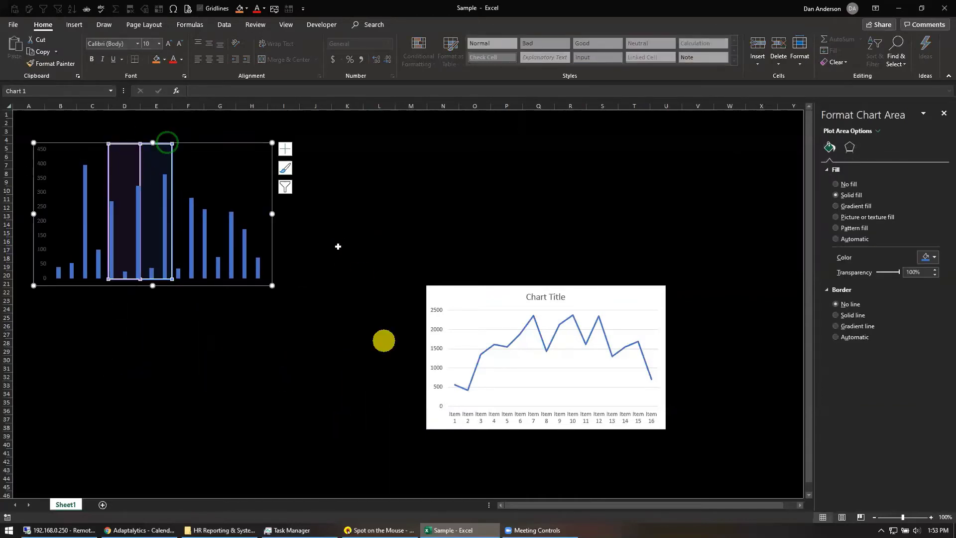
{"action": "left_click", "coordinate": [246, 385]}
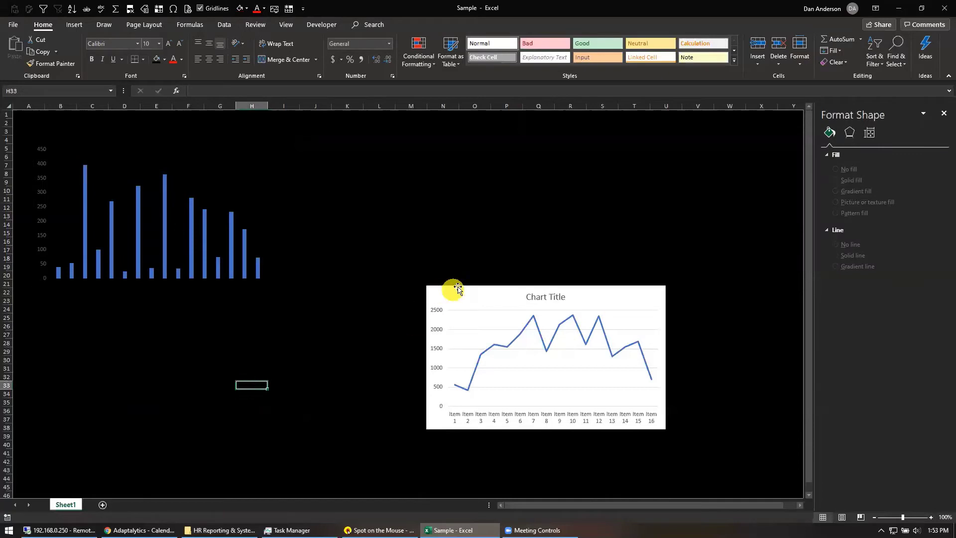
Move the line chart up-left and give it a 93%-transparent solid fill with no outer border
{"action": "left_click_drag", "start_coordinate": [458, 287], "coordinate": [385, 255]}
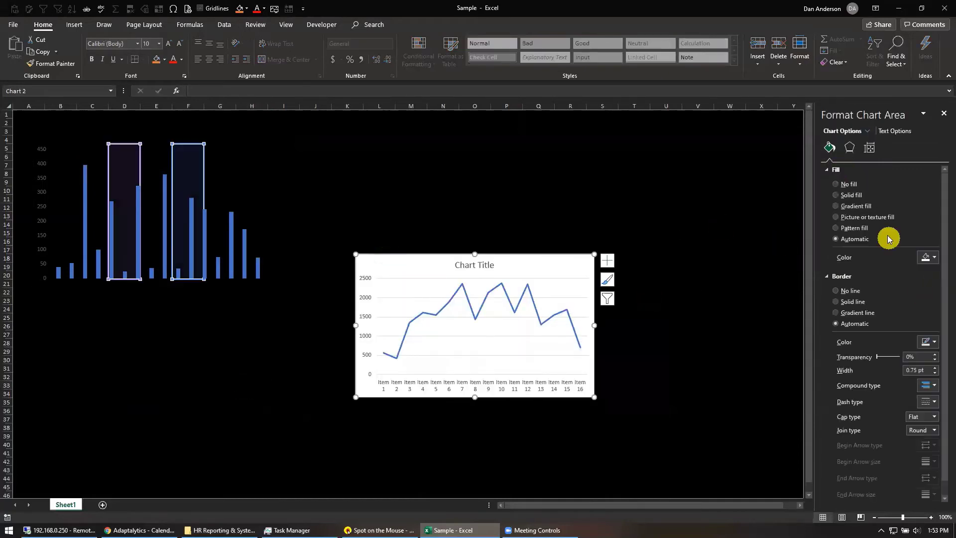
{"action": "left_click", "coordinate": [835, 195]}
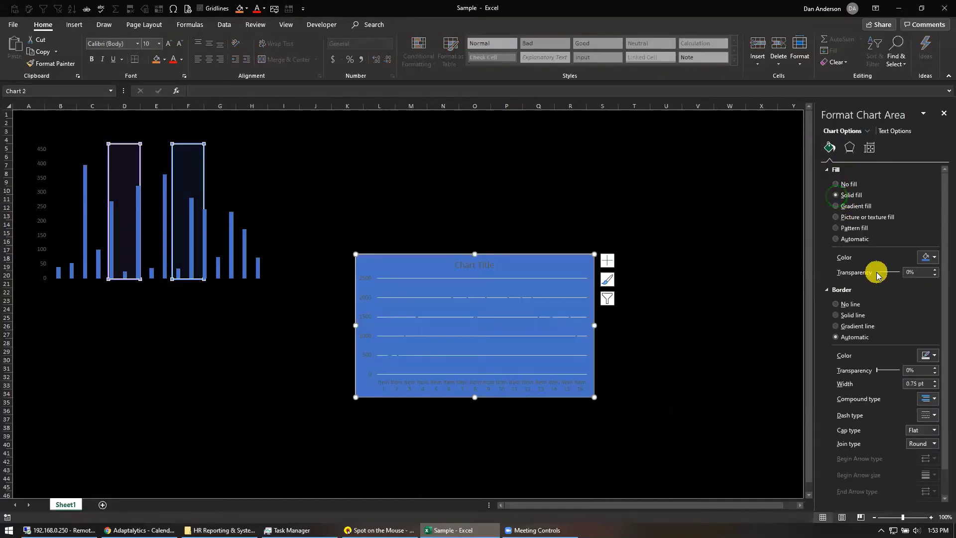
{"action": "left_click_drag", "start_coordinate": [876, 271], "coordinate": [896, 272]}
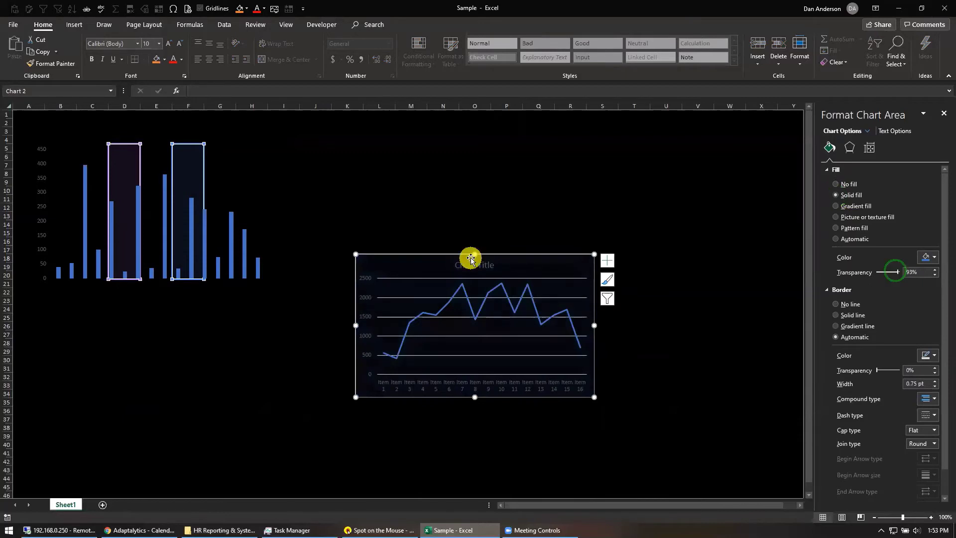
{"action": "left_click", "coordinate": [836, 303]}
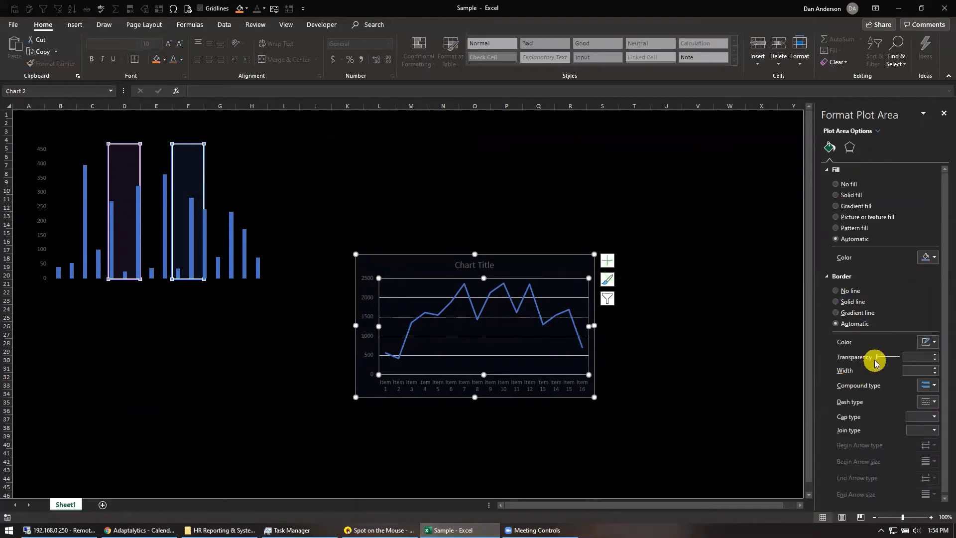
{"action": "left_click", "coordinate": [504, 417]}
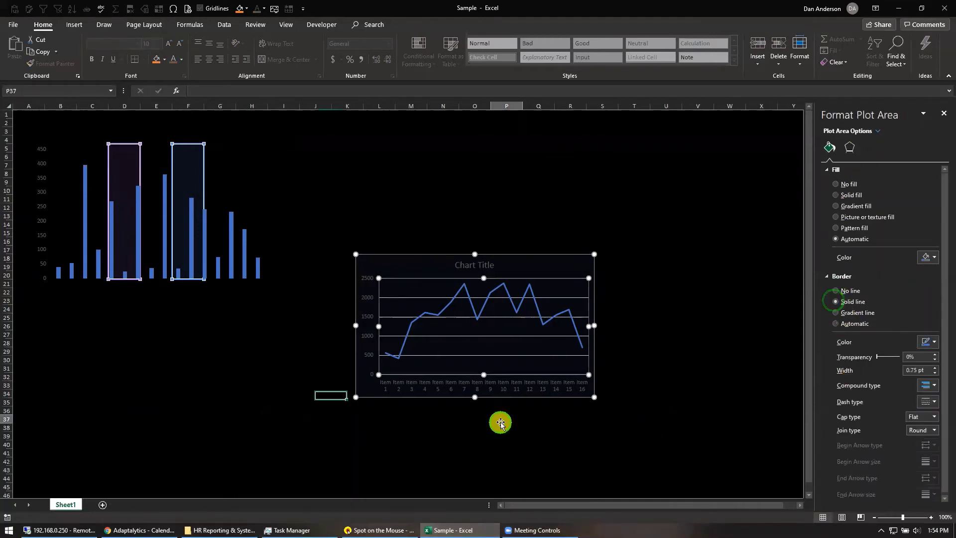
{"action": "left_click", "coordinate": [519, 351]}
Give the line chart's plot area a solid fill at 100% transparency
{"action": "left_click", "coordinate": [757, 345]}
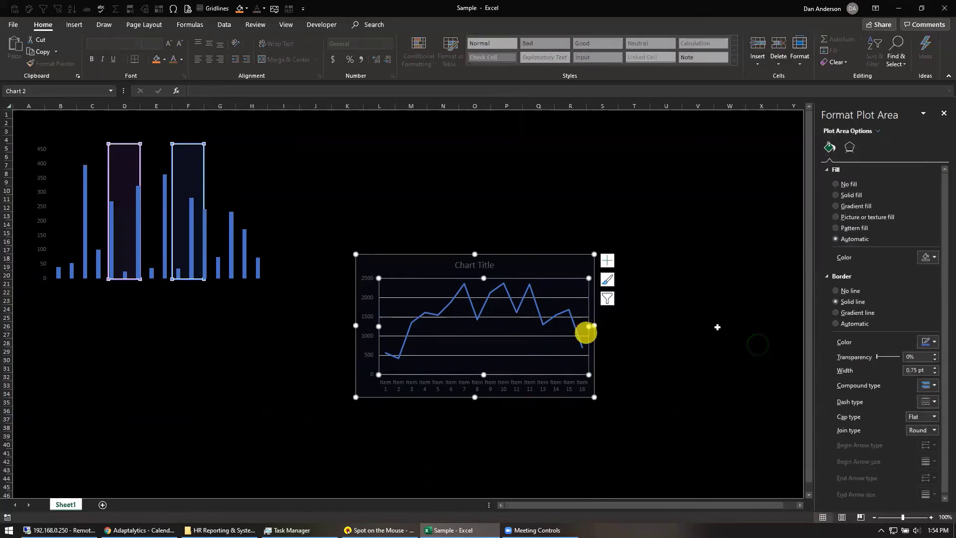
{"action": "left_click", "coordinate": [837, 184]}
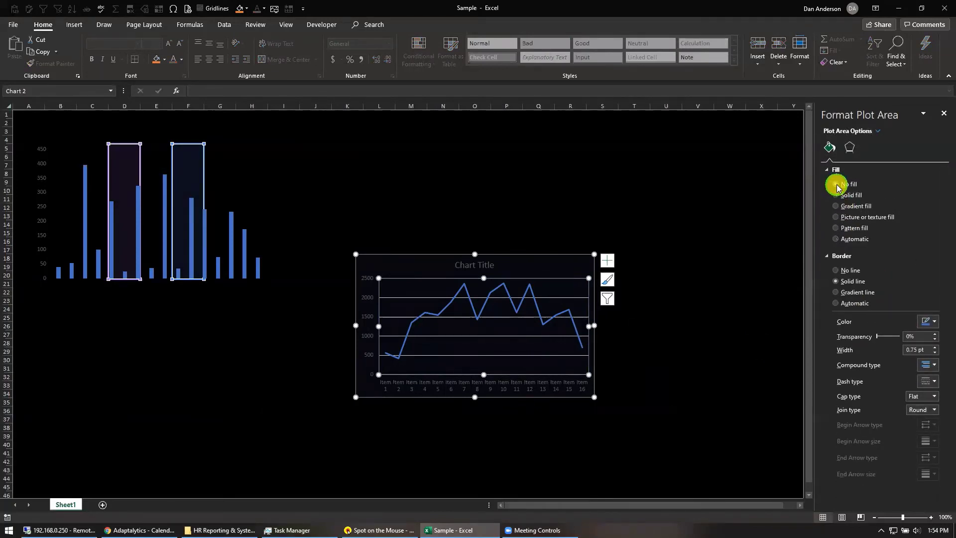
{"action": "left_click", "coordinate": [837, 197]}
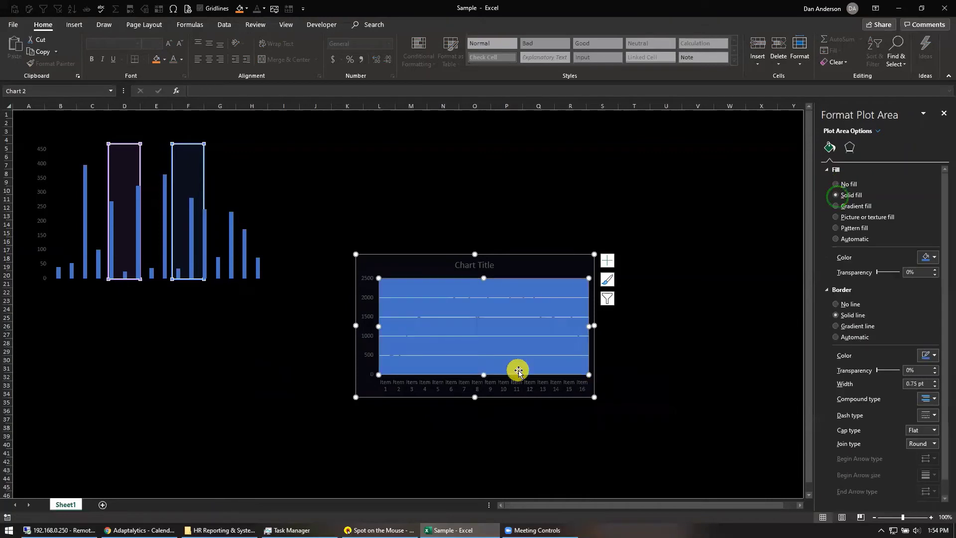
{"action": "left_click_drag", "start_coordinate": [876, 272], "coordinate": [906, 268]}
{"action": "left_click", "coordinate": [490, 336]}
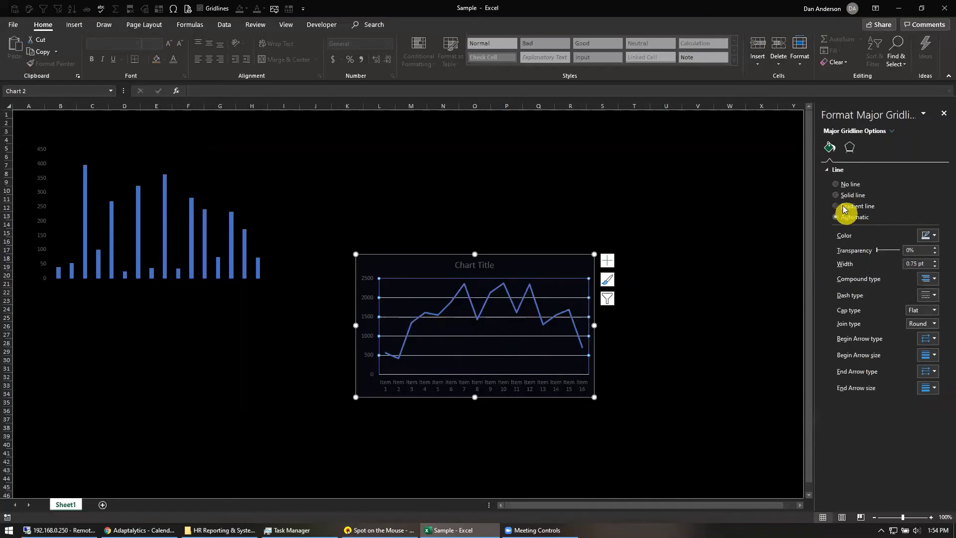
Set the line chart's major gridlines to No line and remove its chart title
{"action": "left_click", "coordinate": [838, 186]}
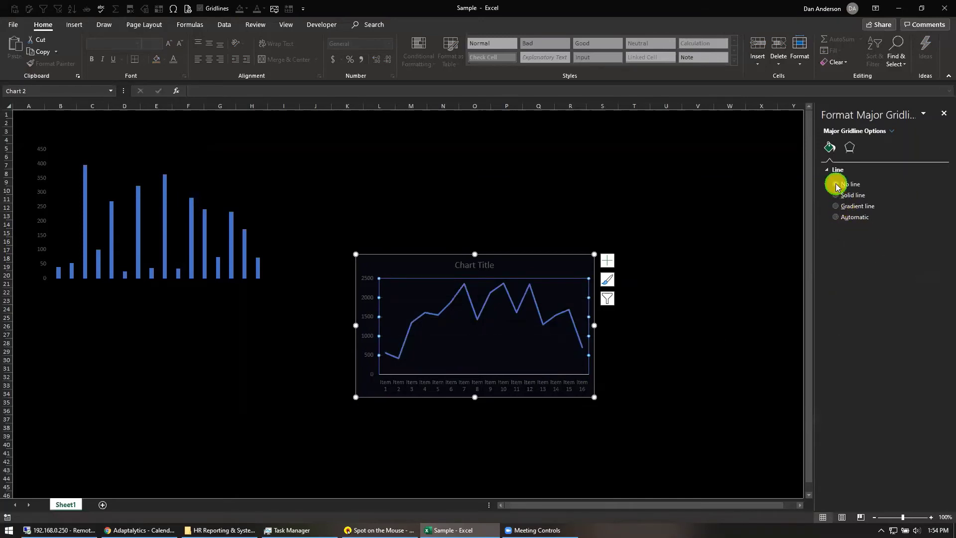
{"action": "left_click", "coordinate": [508, 386]}
{"action": "left_click", "coordinate": [455, 381]}
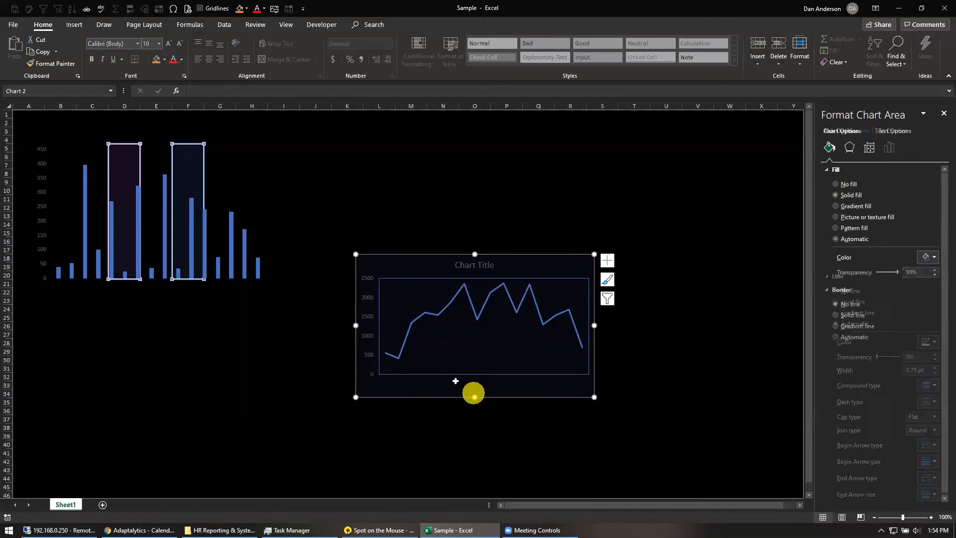
{"action": "left_click", "coordinate": [471, 264]}
{"action": "left_click", "coordinate": [529, 259]}
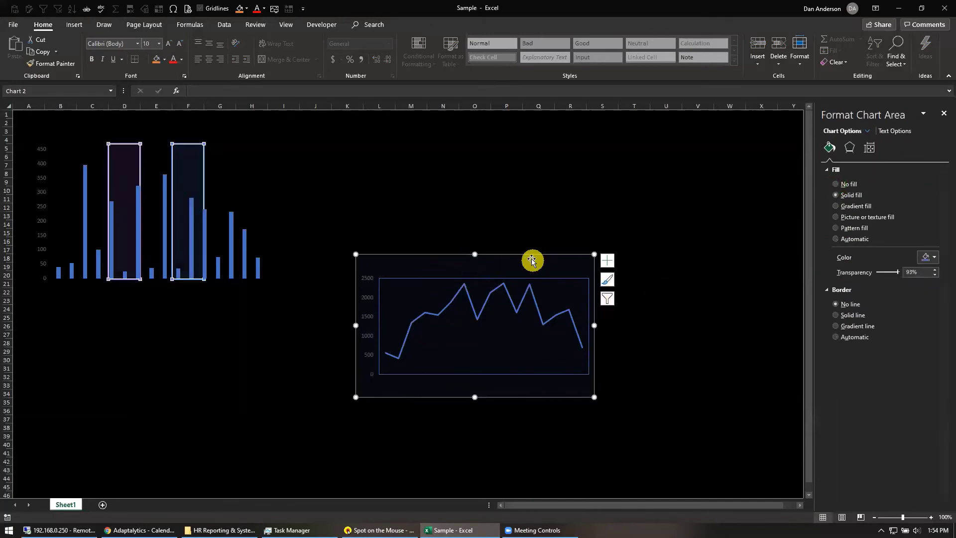
Drag the line chart up to sit beside the column chart
{"action": "left_click", "coordinate": [614, 199]}
{"action": "left_click_drag", "start_coordinate": [527, 258], "coordinate": [465, 148]}
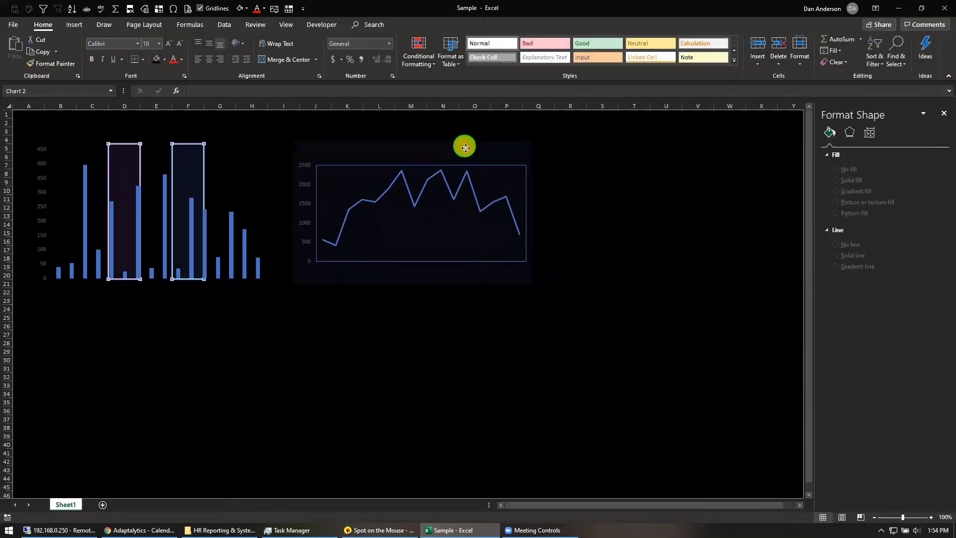
{"action": "left_click", "coordinate": [680, 257]}
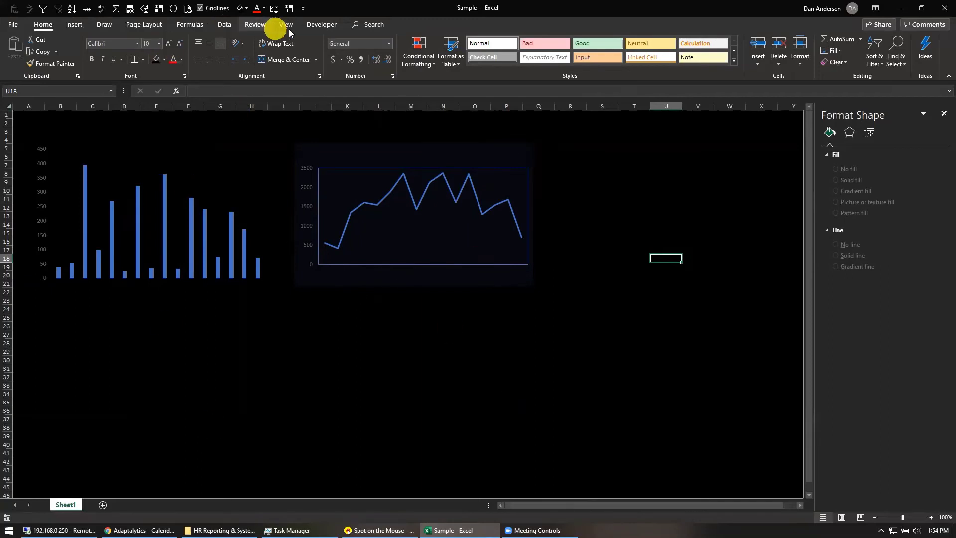
Collapse the ribbon
{"action": "left_click", "coordinate": [321, 24]}
{"action": "right_click", "coordinate": [794, 64]}
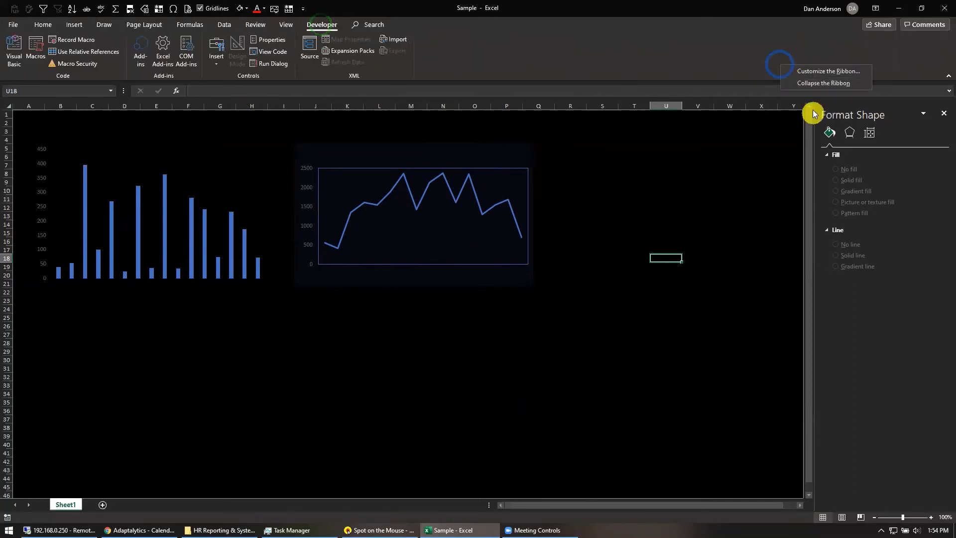
{"action": "left_click", "coordinate": [815, 82]}
Hide the formula bar and the row and column headings from the View tab
{"action": "left_click", "coordinate": [287, 26]}
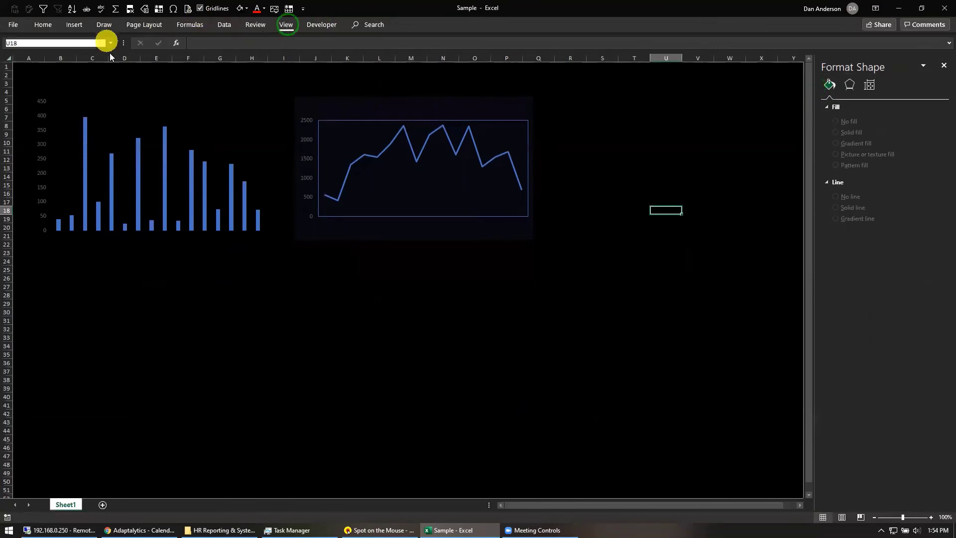
{"action": "left_click", "coordinate": [151, 45]}
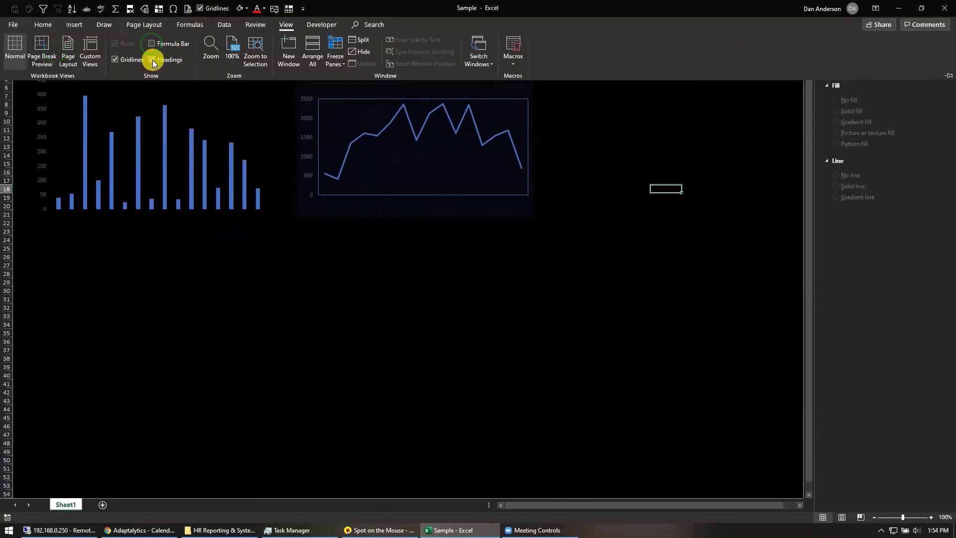
{"action": "left_click", "coordinate": [152, 59]}
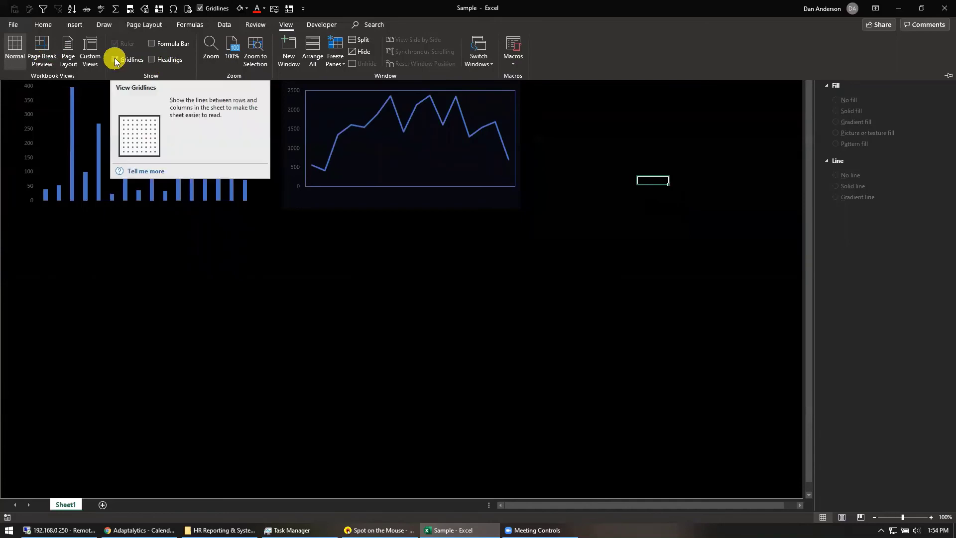
{"action": "left_click", "coordinate": [13, 25]}
Go to the workbook display settings on the Advanced page of Excel Options
{"action": "left_click", "coordinate": [48, 499]}
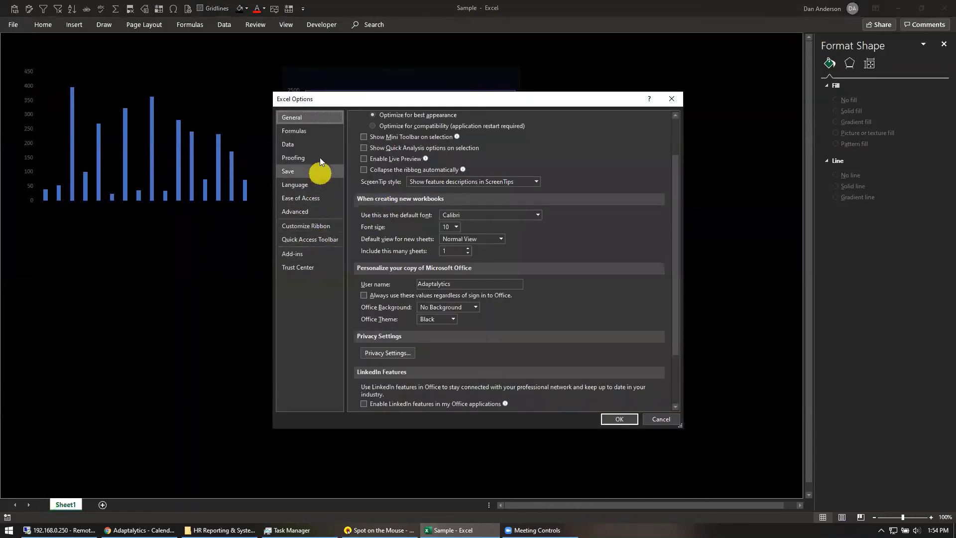
{"action": "left_click", "coordinate": [322, 211]}
{"action": "scroll", "coordinate": [477, 308], "scroll_direction": "down", "scroll_amount": 10}
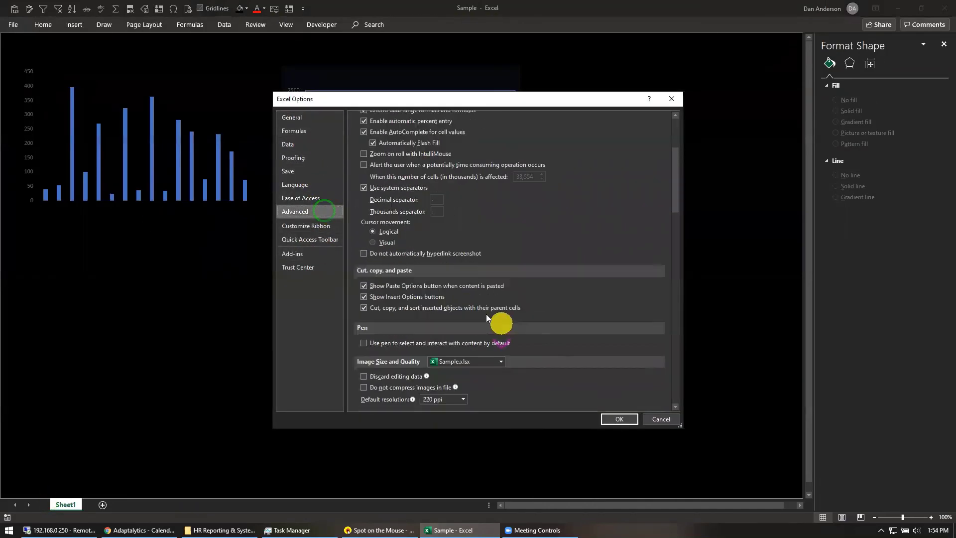
{"action": "scroll", "coordinate": [478, 310], "scroll_direction": "down", "scroll_amount": 2}
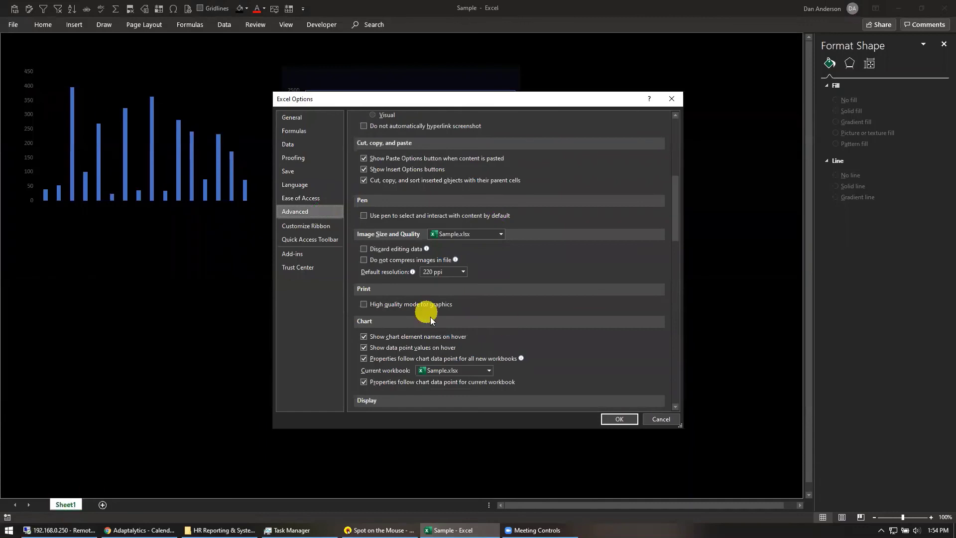
{"action": "scroll", "coordinate": [348, 366], "scroll_direction": "down", "scroll_amount": 1}
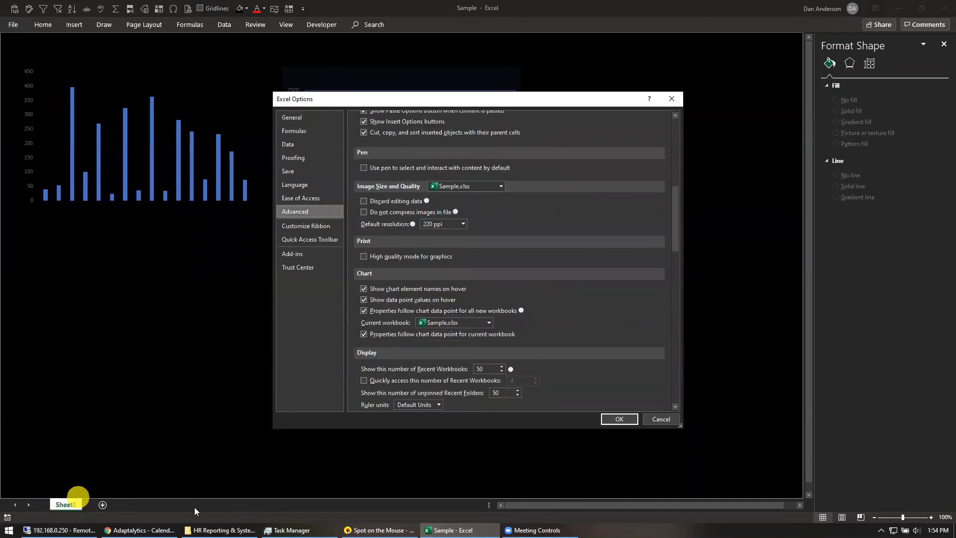
{"action": "scroll", "coordinate": [410, 253], "scroll_direction": "down", "scroll_amount": 6}
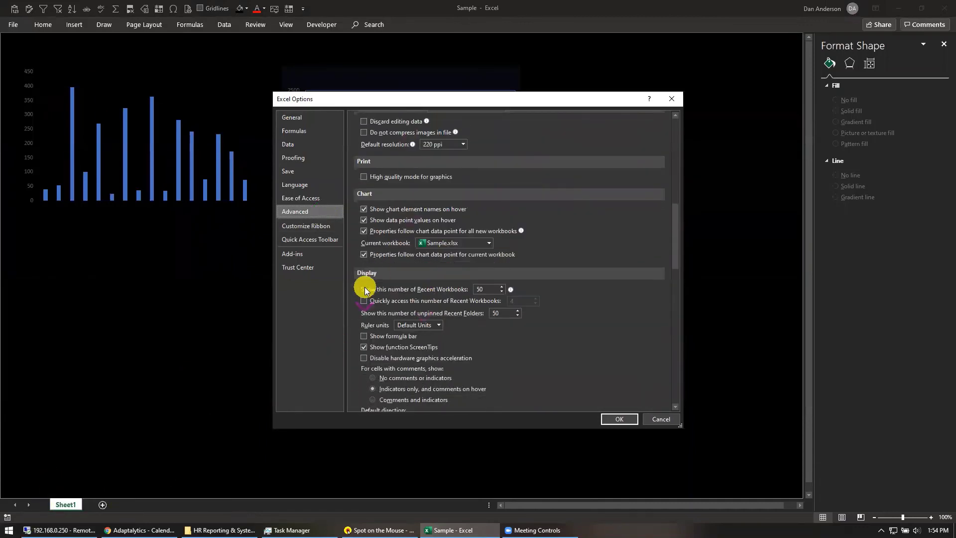
{"action": "scroll", "coordinate": [405, 244], "scroll_direction": "up", "scroll_amount": 1}
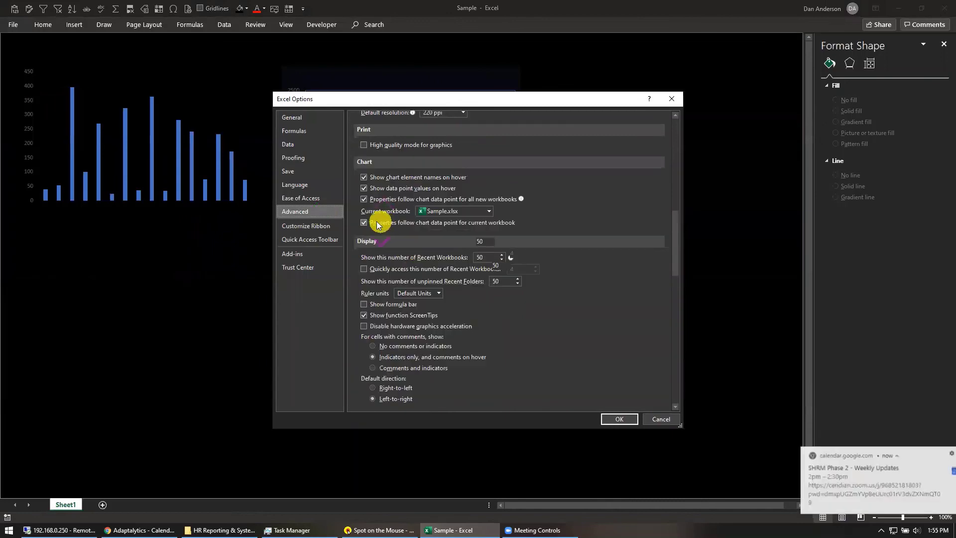
{"action": "scroll", "coordinate": [411, 351], "scroll_direction": "down", "scroll_amount": 4}
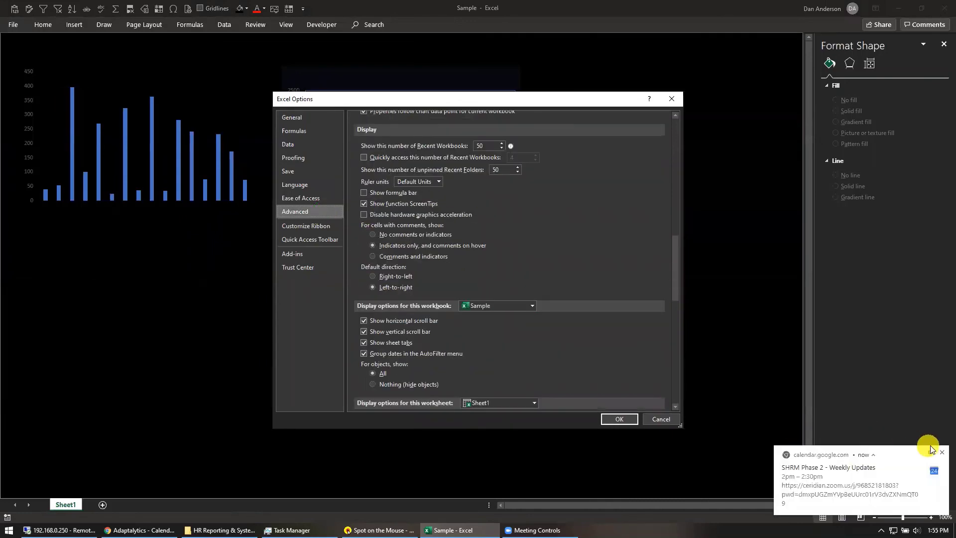
{"action": "left_click", "coordinate": [943, 454]}
{"action": "scroll", "coordinate": [438, 294], "scroll_direction": "down", "scroll_amount": 5}
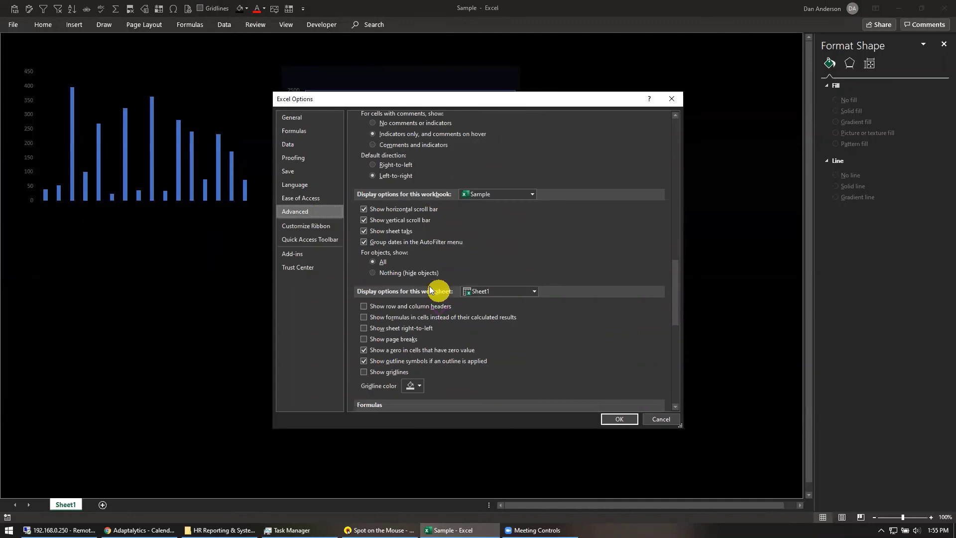
Turn off the horizontal scroll bar, vertical scroll bar and sheet tabs for this workbook
{"action": "left_click", "coordinate": [362, 209]}
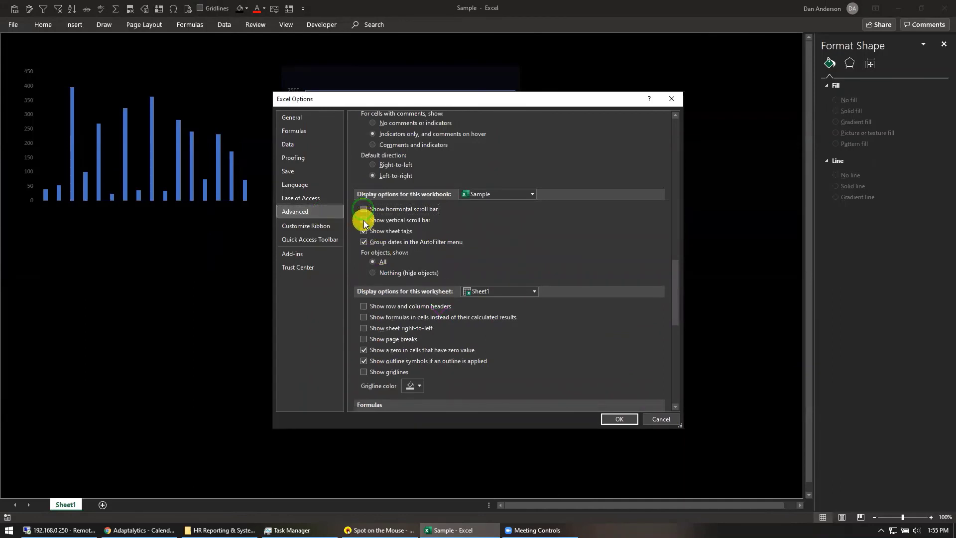
{"action": "left_click", "coordinate": [363, 220]}
{"action": "left_click", "coordinate": [366, 230]}
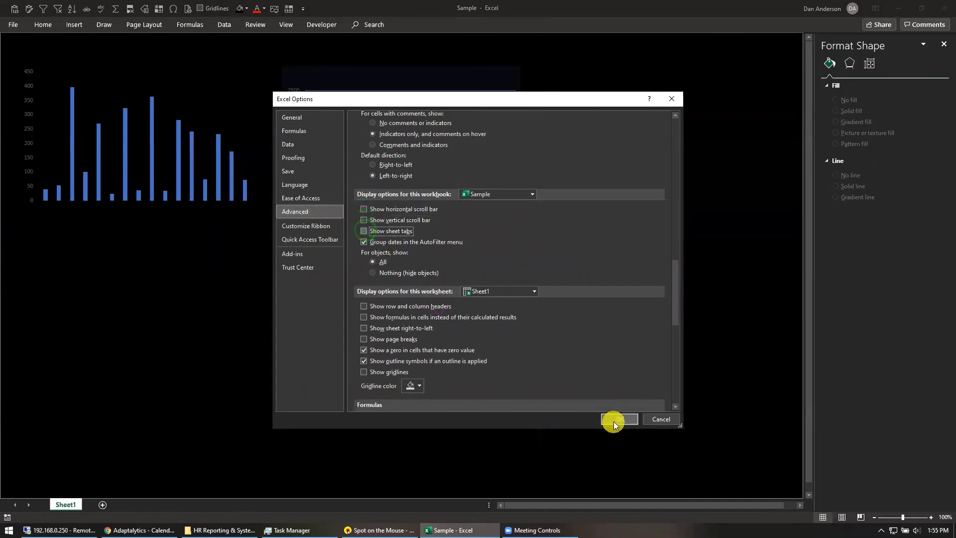